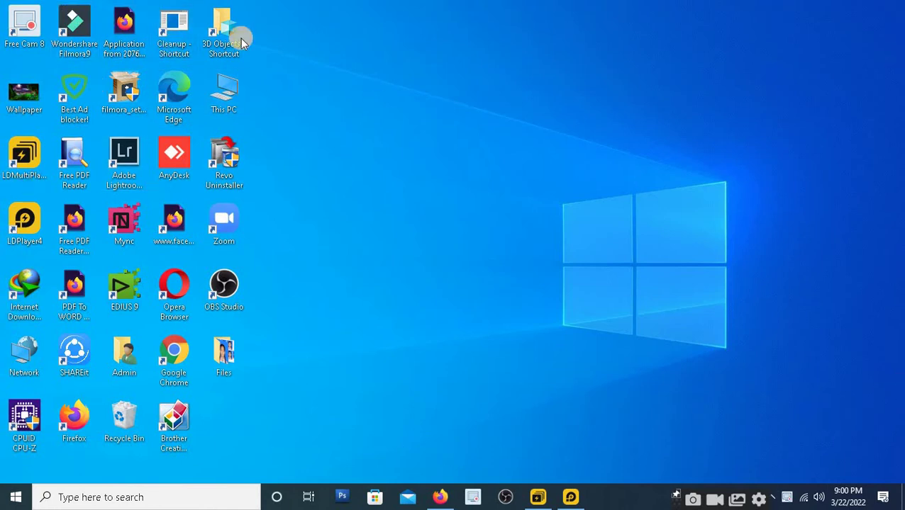
{"action": "left_click_drag", "start_coordinate": [302, 277], "coordinate": [235, 64]}
{"action": "left_click", "coordinate": [234, 61]}
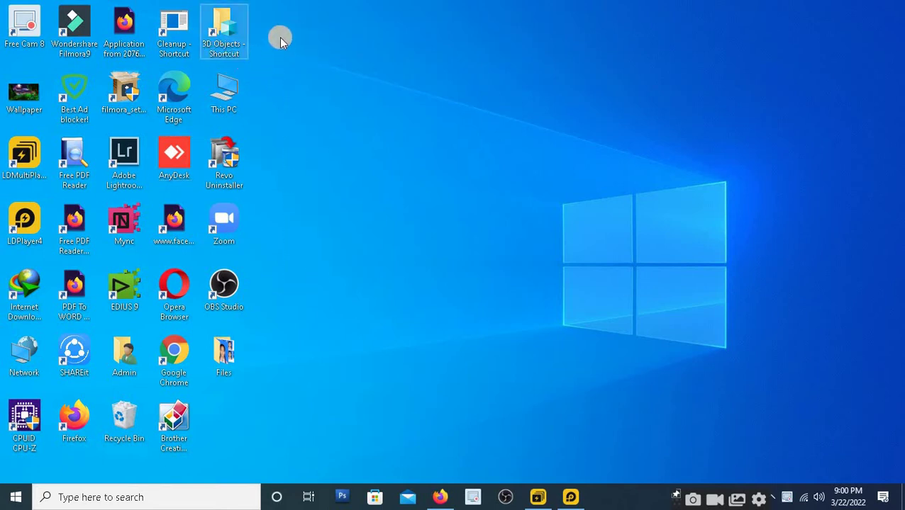
{"action": "left_click_drag", "start_coordinate": [279, 36], "coordinate": [30, 110]}
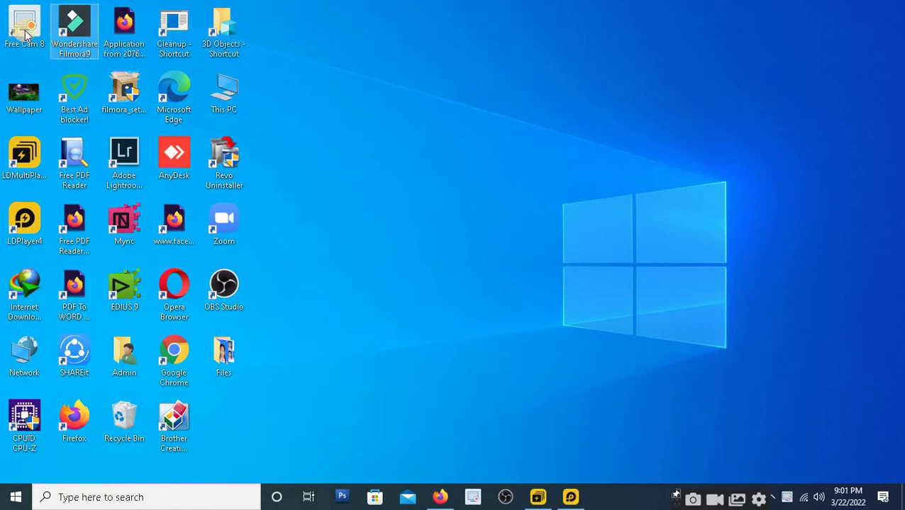
{"action": "key", "text": "Right"}
{"action": "key", "text": "Right"}
{"action": "key", "text": "Right"}
{"action": "key", "text": "Right"}
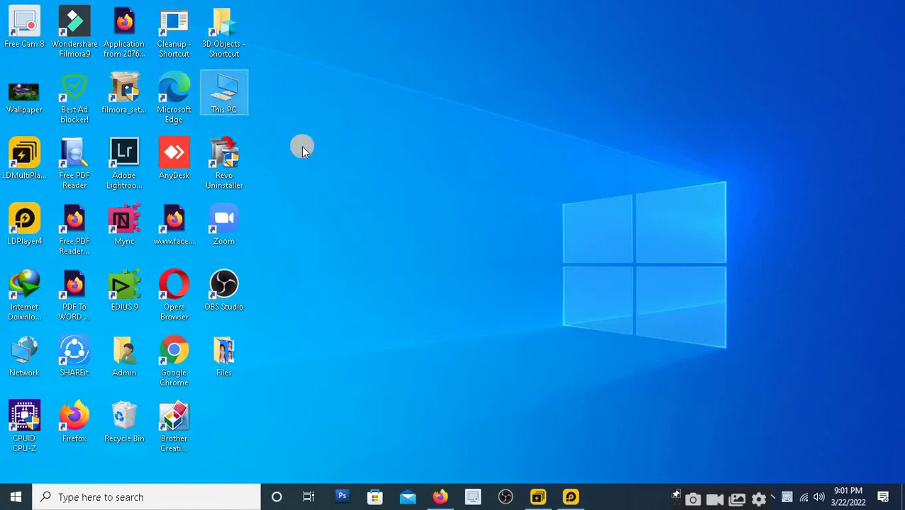
{"action": "key", "text": "Down"}
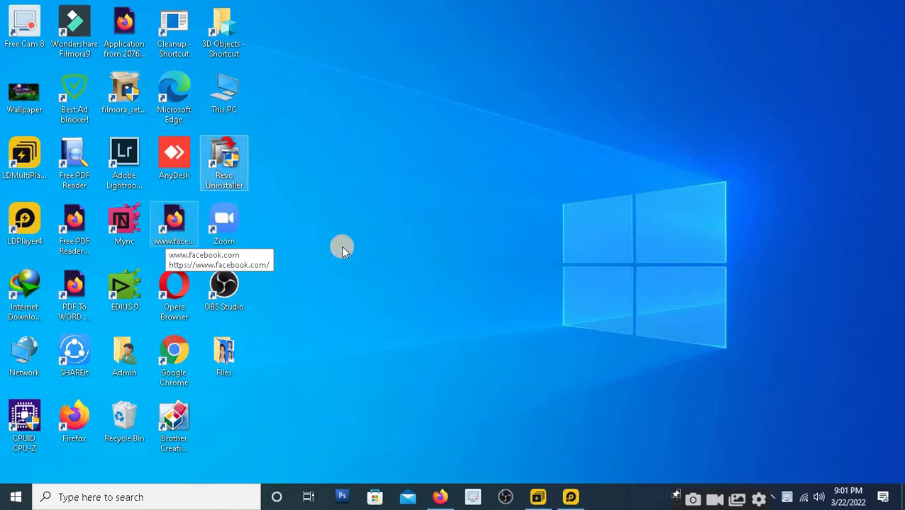
{"action": "left_click", "coordinate": [345, 333]}
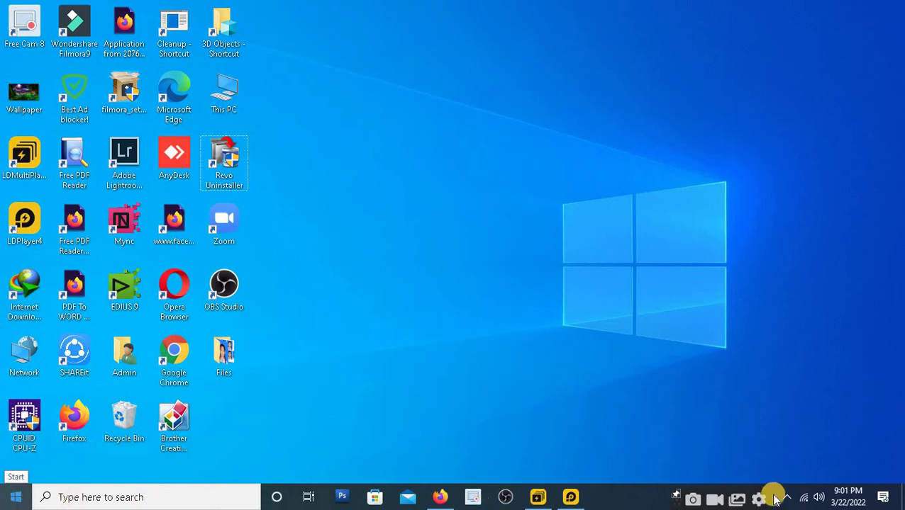
{"action": "mouse_move", "coordinate": [847, 500]}
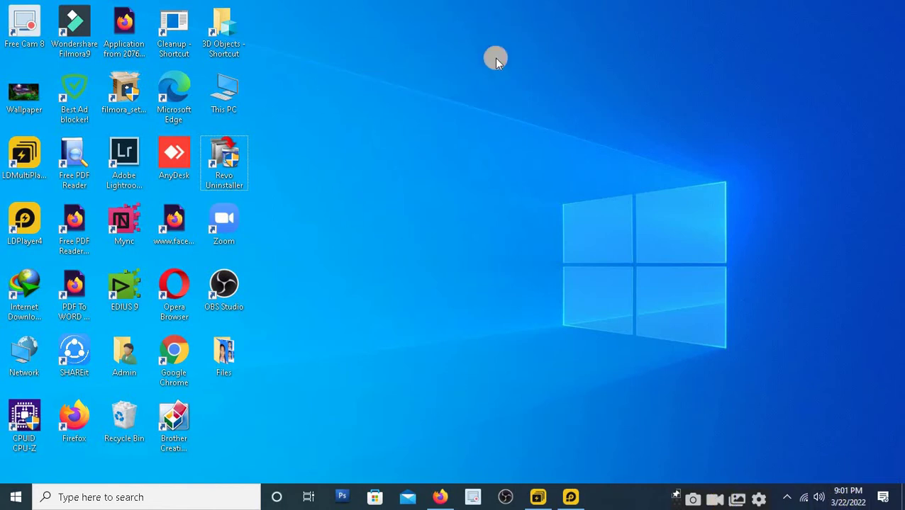
{"action": "right_click", "coordinate": [438, 170]}
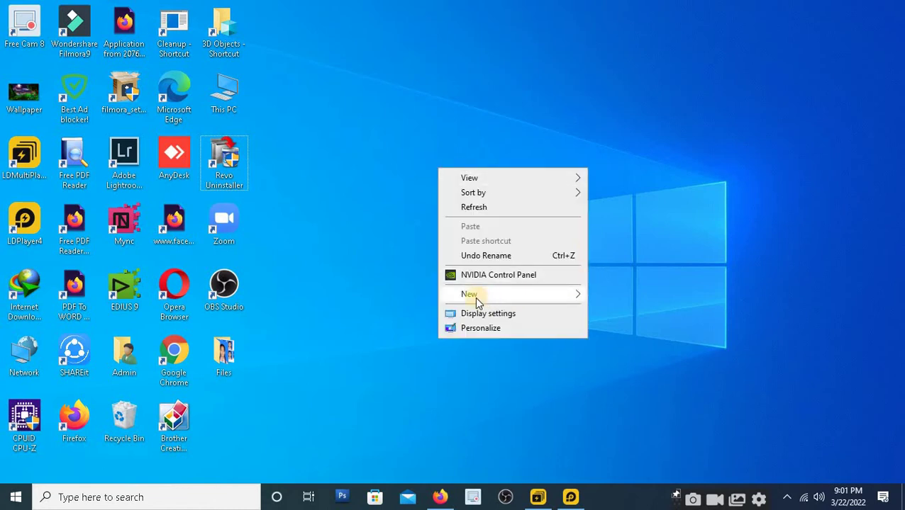
{"action": "mouse_move", "coordinate": [473, 300]}
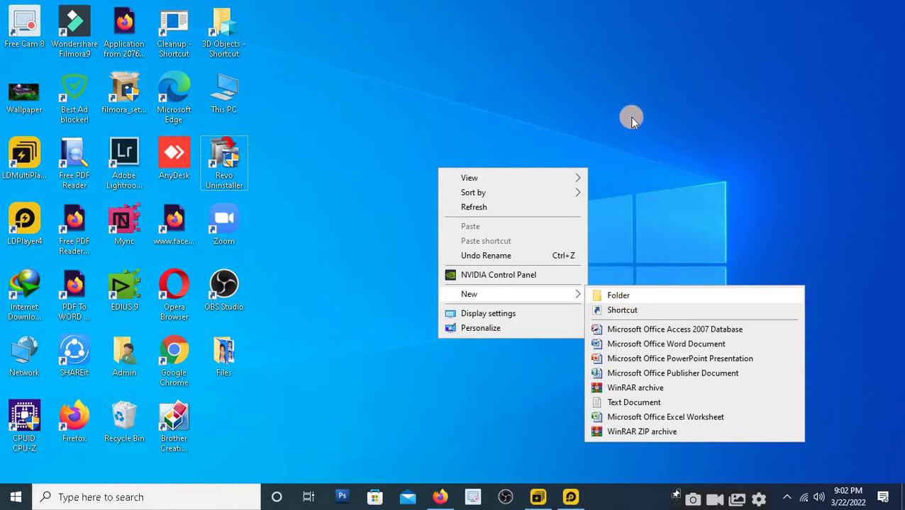
{"action": "left_click", "coordinate": [390, 207]}
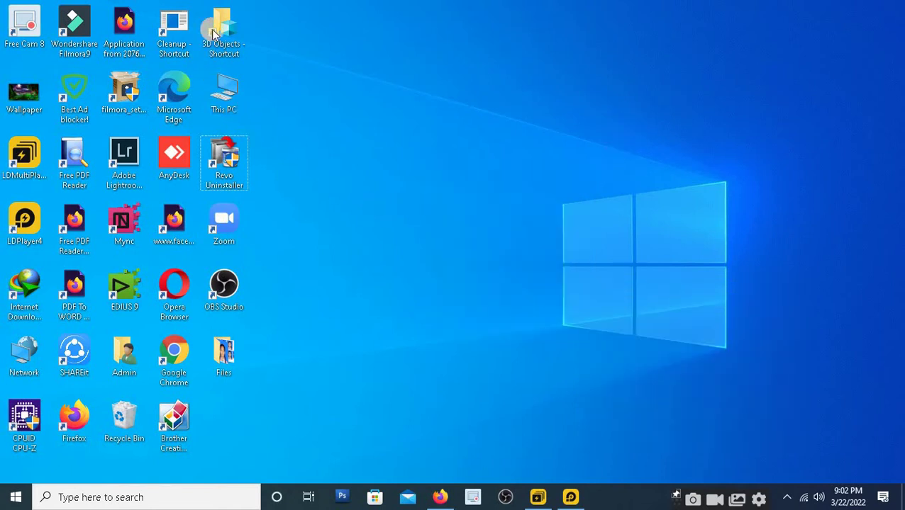
{"action": "left_click_drag", "start_coordinate": [239, 335], "coordinate": [401, 45]}
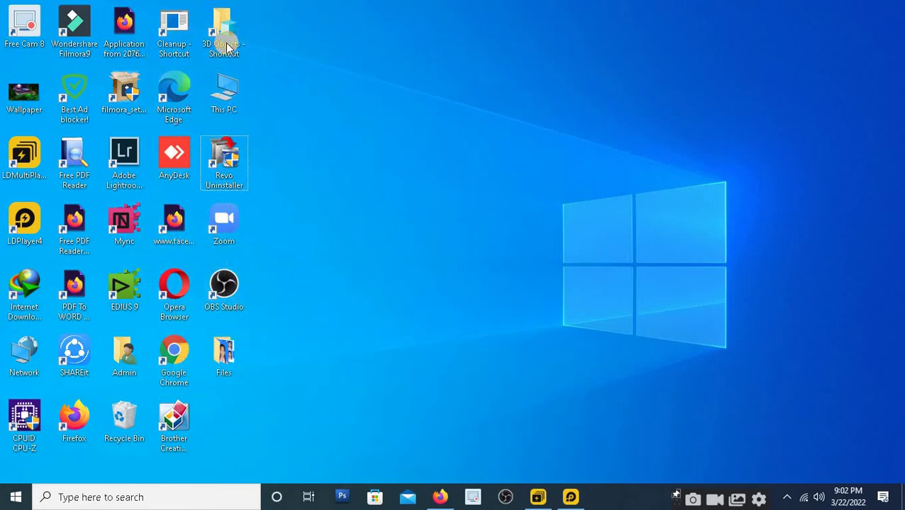
{"action": "left_click_drag", "start_coordinate": [259, 41], "coordinate": [335, 105]}
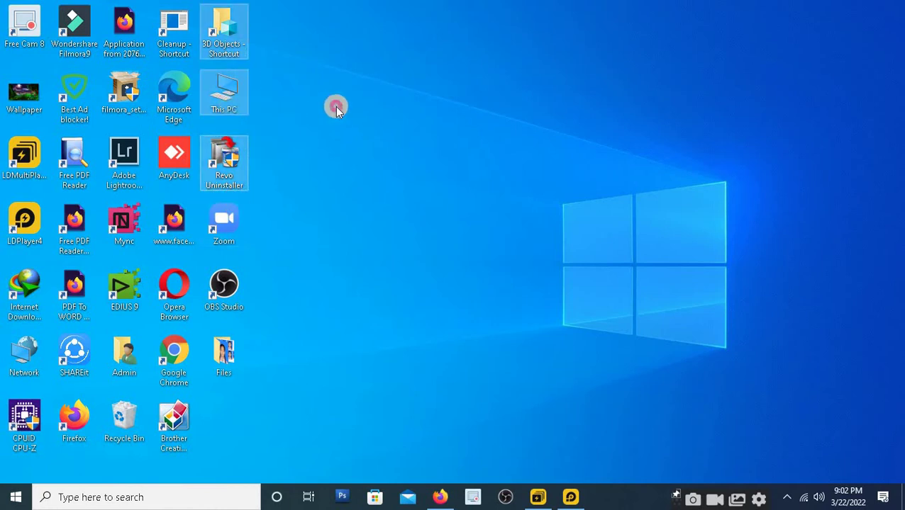
{"action": "left_click", "coordinate": [231, 99]}
{"action": "right_click", "coordinate": [231, 94]}
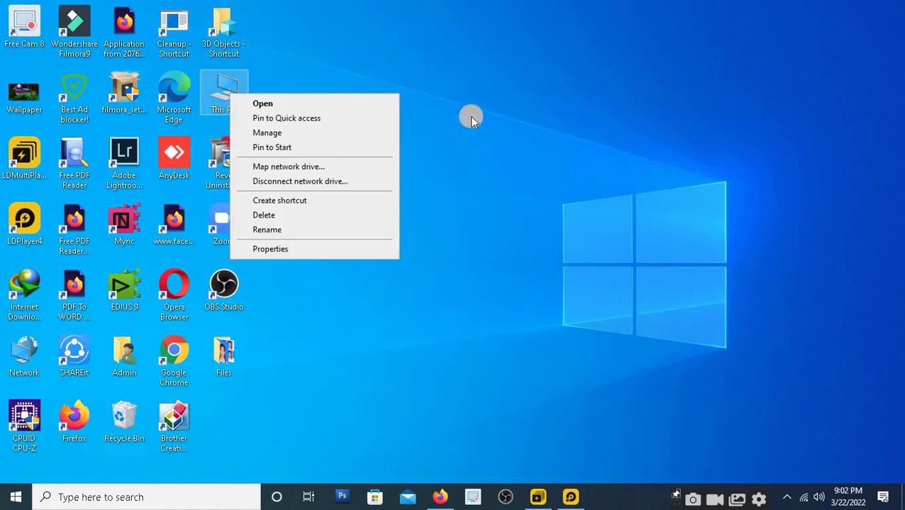
{"action": "left_click", "coordinate": [560, 221]}
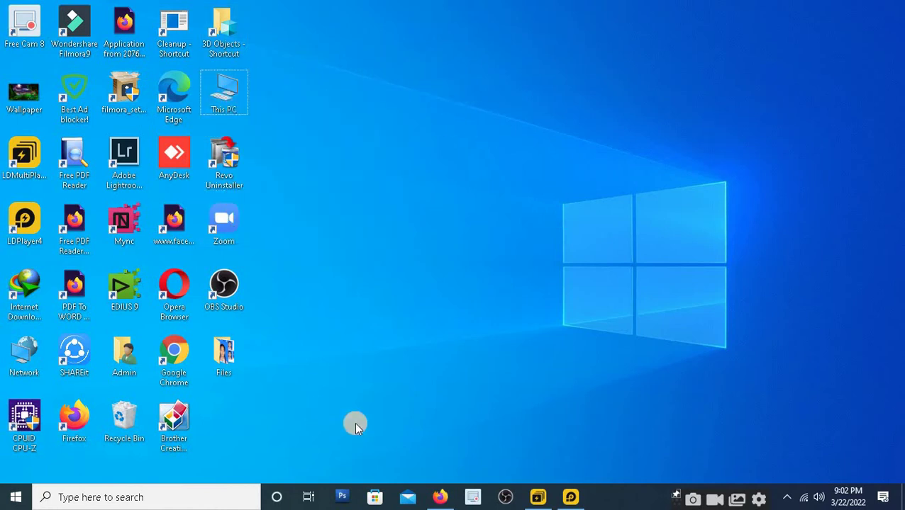
{"action": "right_click", "coordinate": [464, 153]}
{"action": "left_click", "coordinate": [418, 154]}
- Create a new folder on the desktop and name it School
{"action": "right_click", "coordinate": [418, 155]}
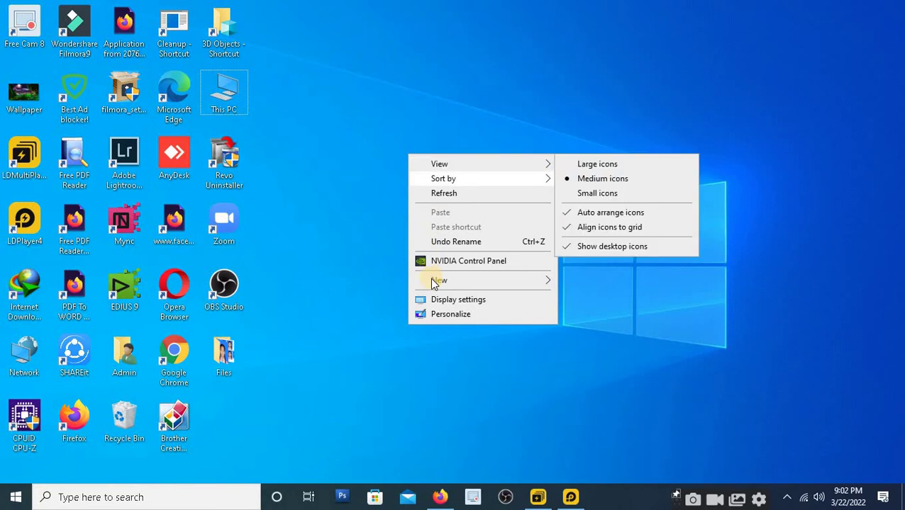
{"action": "mouse_move", "coordinate": [441, 281]}
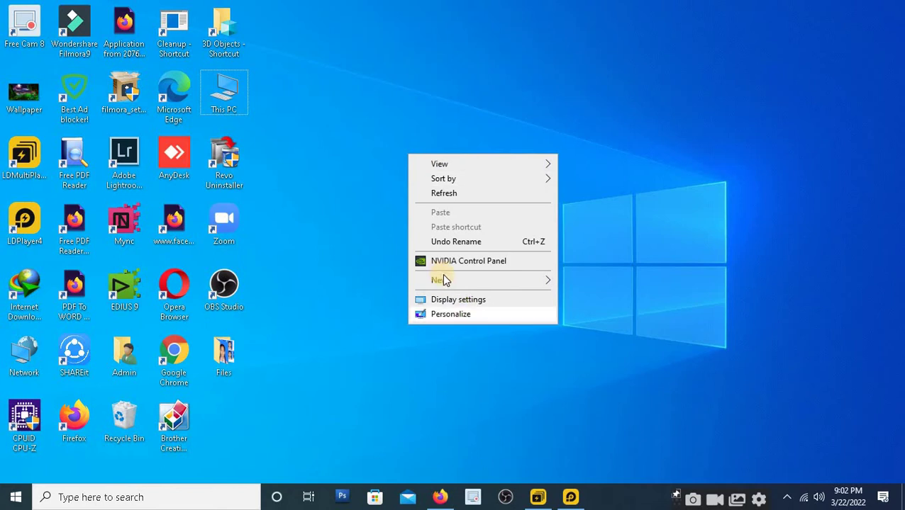
{"action": "mouse_move", "coordinate": [483, 283]}
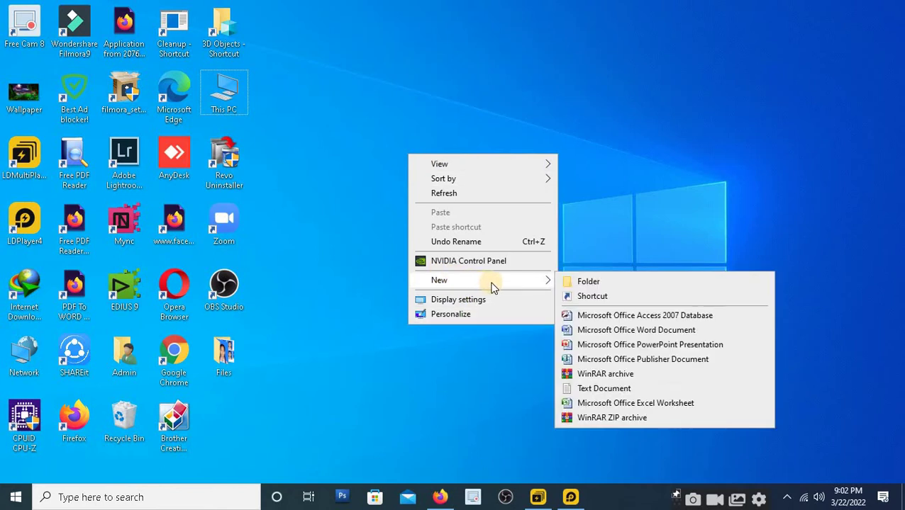
{"action": "left_click", "coordinate": [593, 283]}
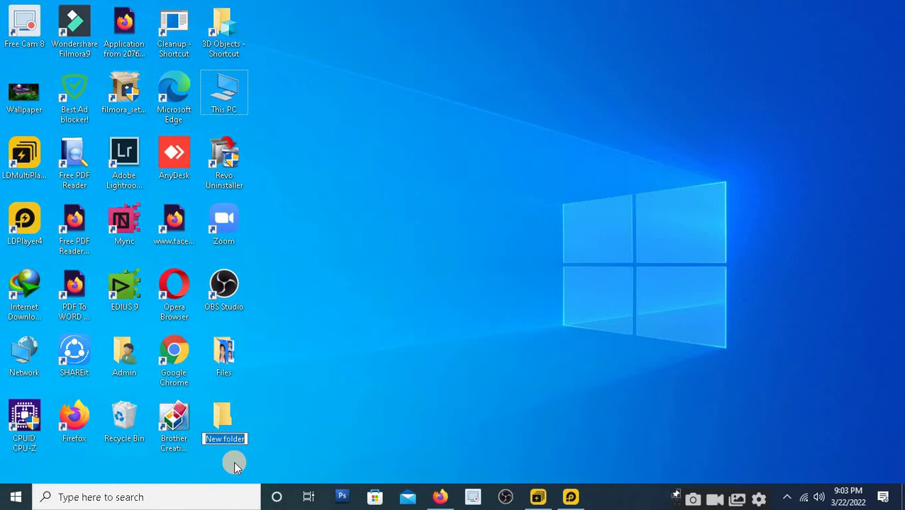
{"action": "type", "text": "School"}
{"action": "left_click", "coordinate": [251, 439]}
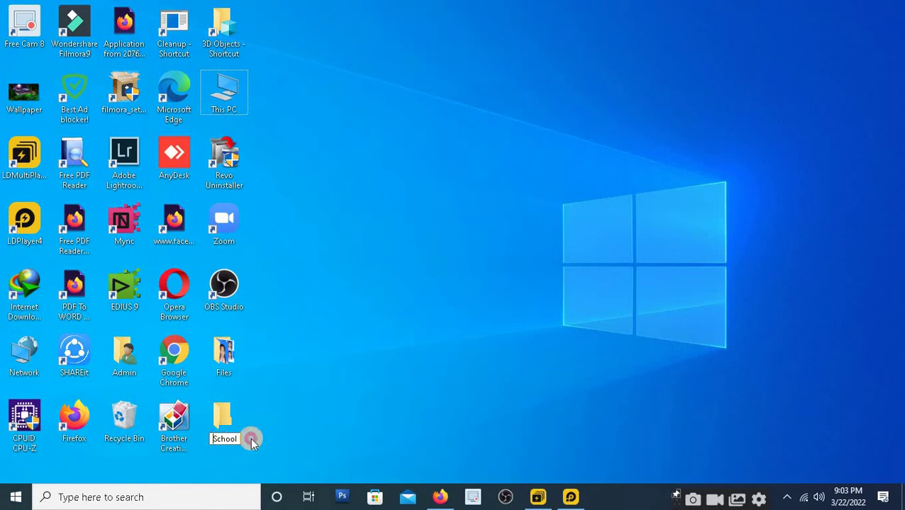
{"action": "left_click", "coordinate": [225, 441]}
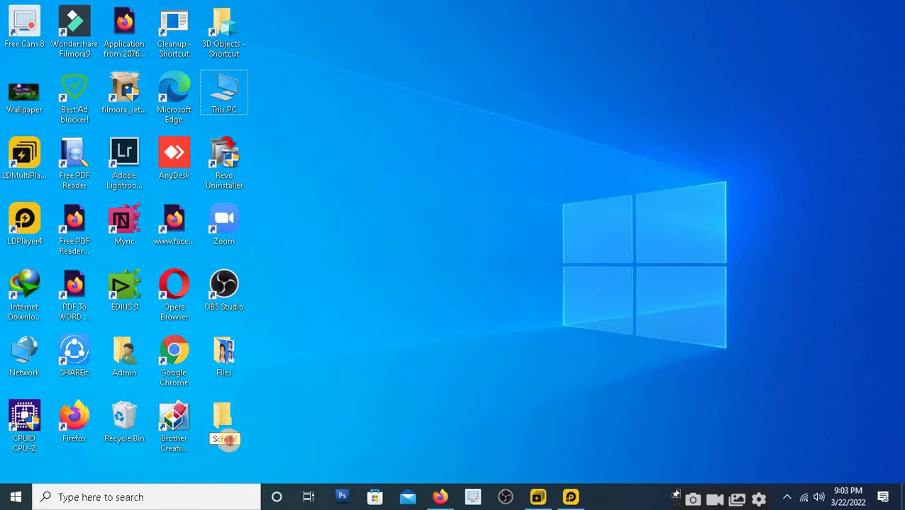
{"action": "left_click", "coordinate": [238, 440]}
{"action": "left_click_drag", "start_coordinate": [207, 439], "coordinate": [235, 448]}
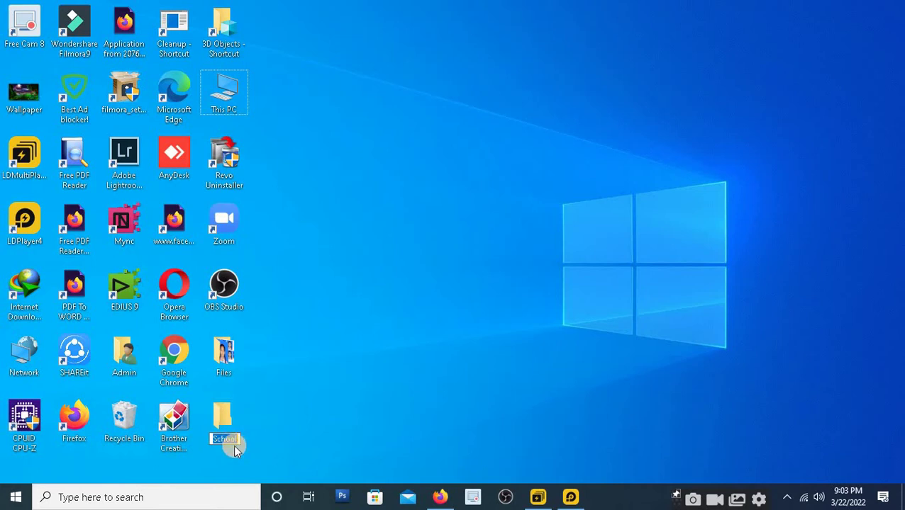
{"action": "left_click", "coordinate": [281, 426]}
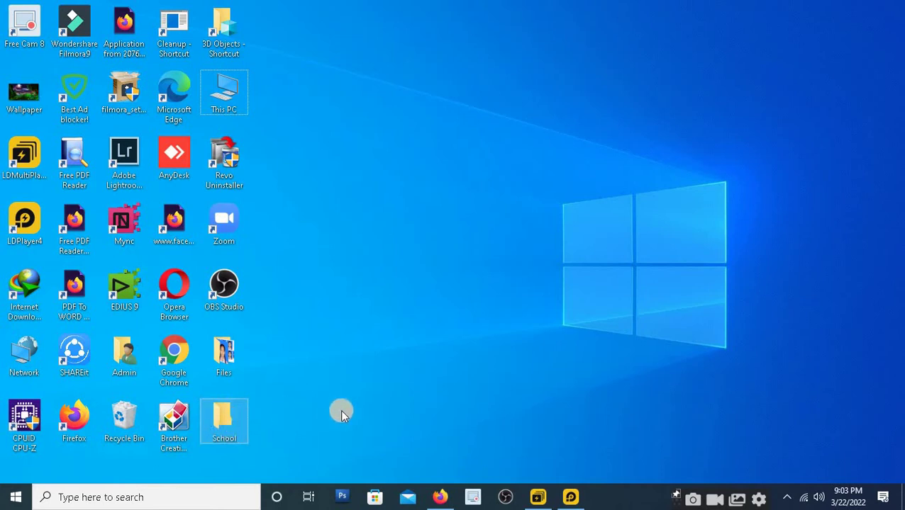
- Rename the School folder on the desktop to Class
{"action": "left_click", "coordinate": [247, 418]}
{"action": "left_click", "coordinate": [221, 425]}
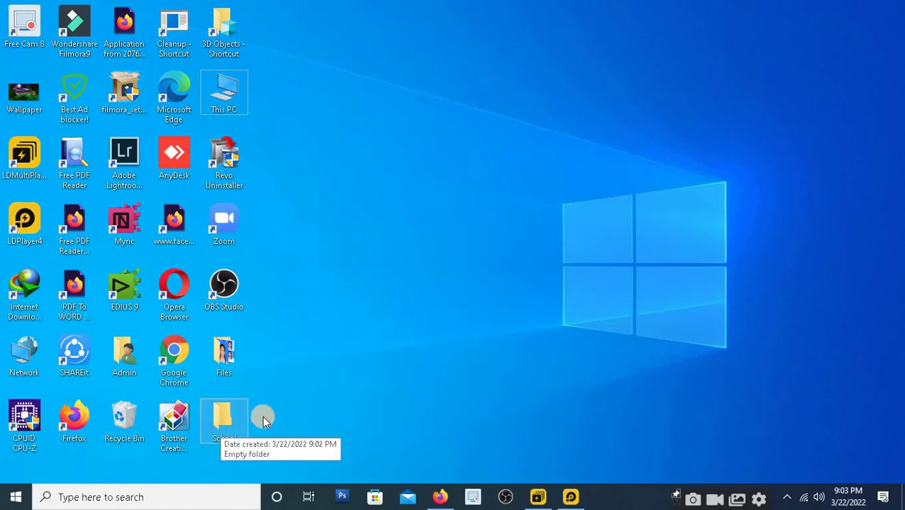
{"action": "left_click", "coordinate": [223, 441]}
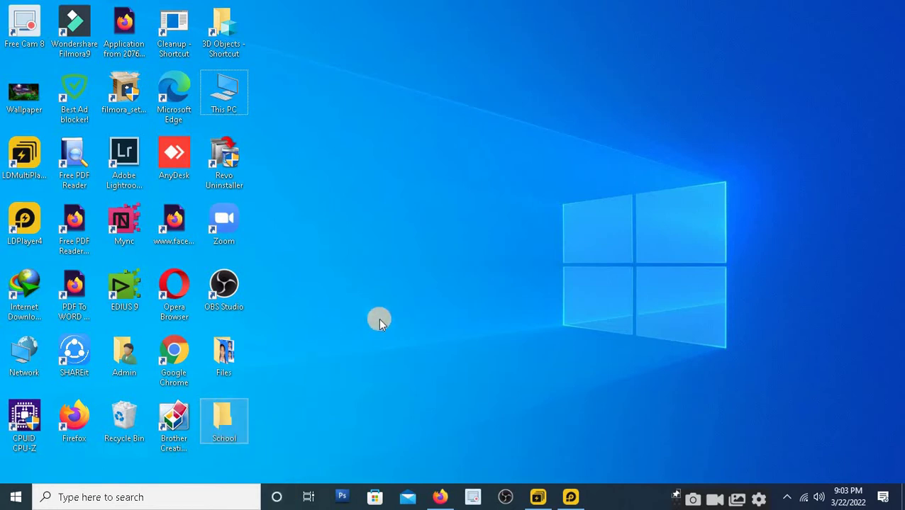
{"action": "right_click", "coordinate": [222, 417]}
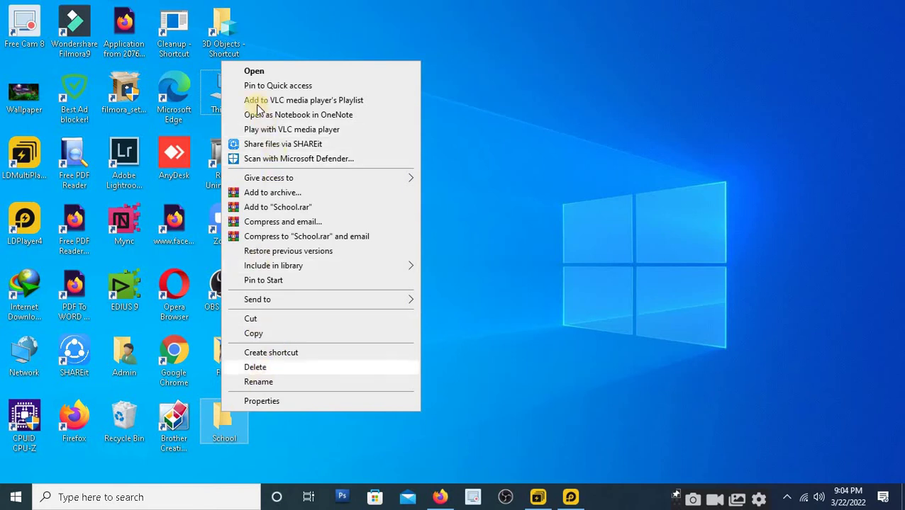
{"action": "left_click", "coordinate": [268, 383]}
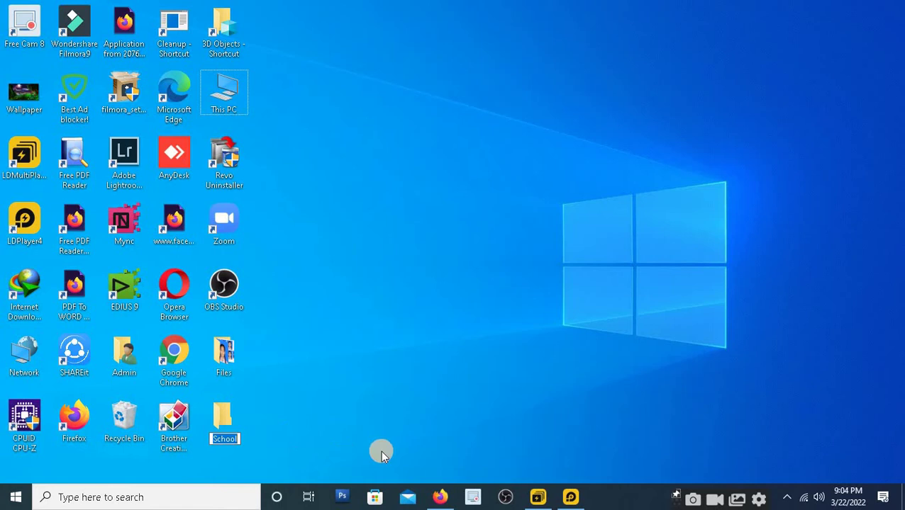
{"action": "type", "text": "Class"}
{"action": "key", "text": "Return"}
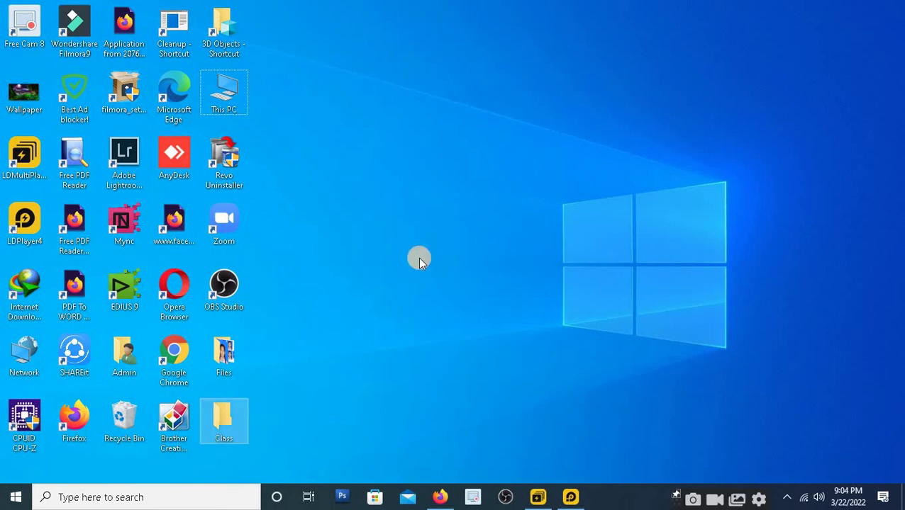
{"action": "left_click", "coordinate": [225, 434]}
- Create another new folder on the desktop and name it Images
{"action": "right_click", "coordinate": [386, 113]}
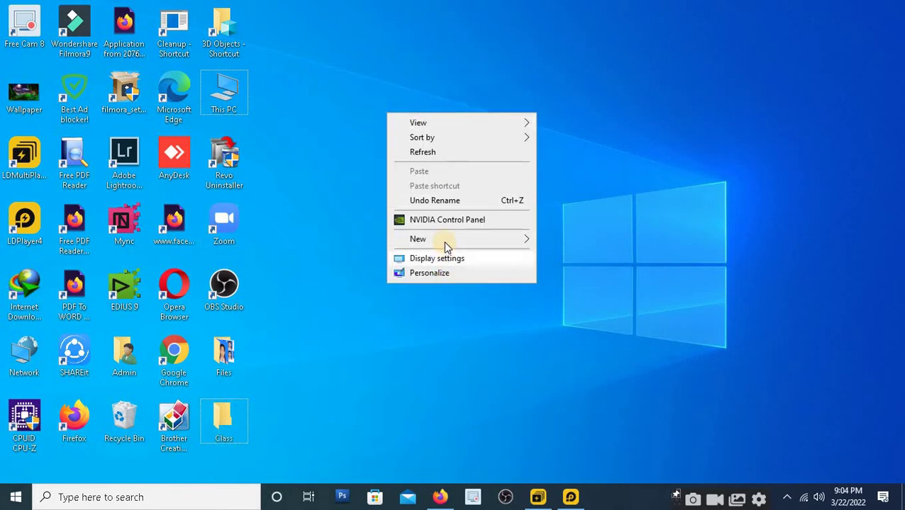
{"action": "mouse_move", "coordinate": [489, 240]}
{"action": "left_click", "coordinate": [568, 241]}
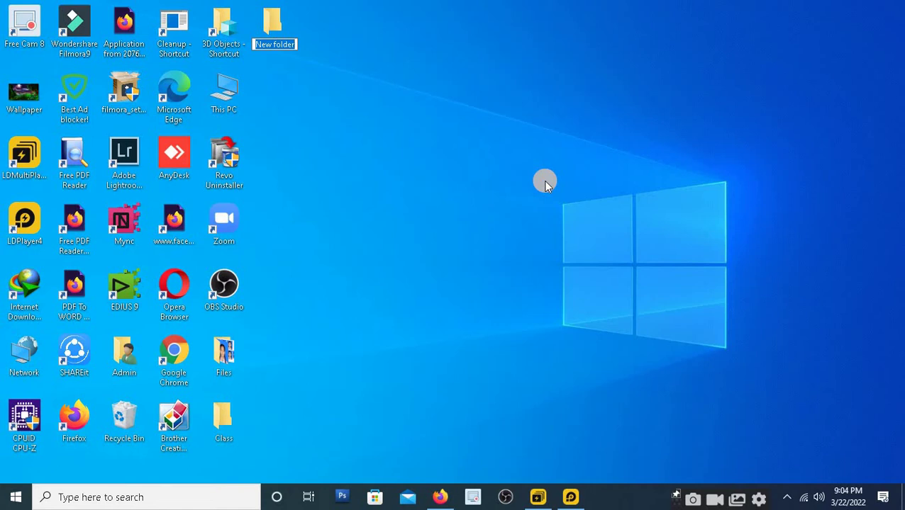
{"action": "type", "text": "I"}
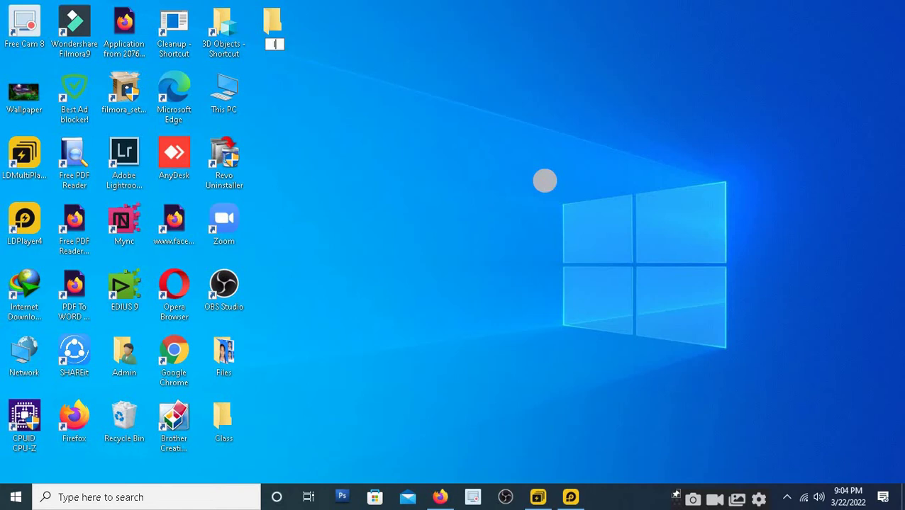
{"action": "type", "text": "mages"}
{"action": "key", "text": "Return"}
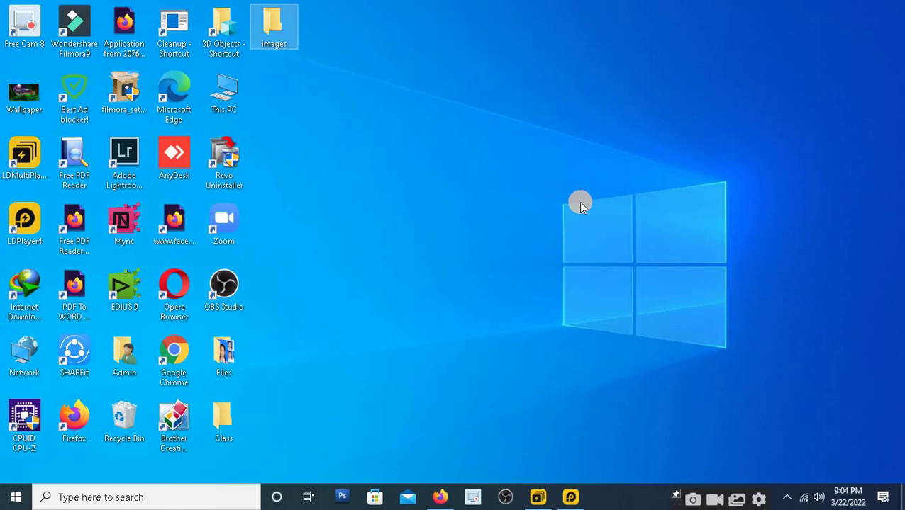
- Add one more new folder to the desktop, named Videos
{"action": "right_click", "coordinate": [388, 197]}
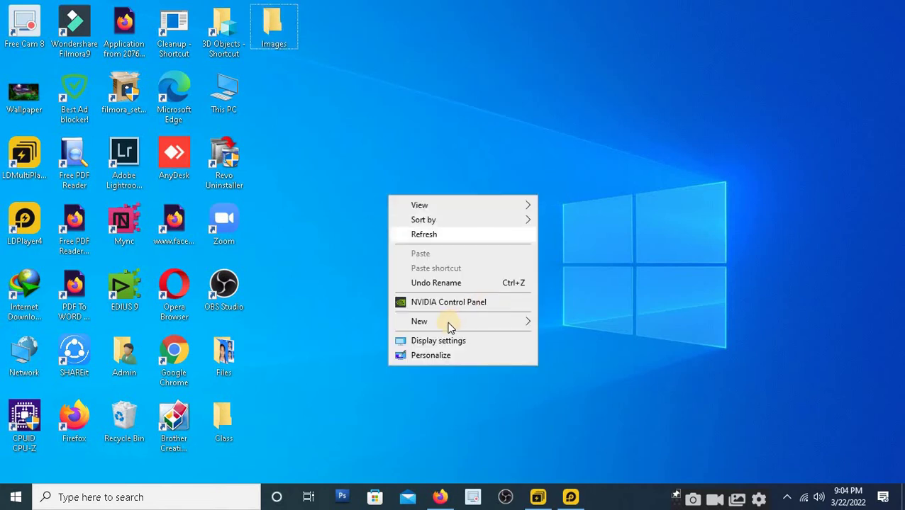
{"action": "mouse_move", "coordinate": [447, 324]}
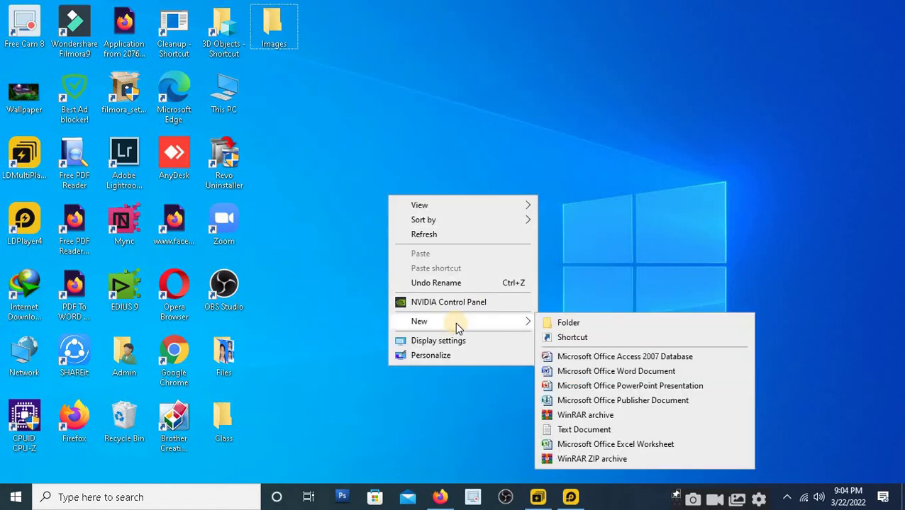
{"action": "left_click", "coordinate": [577, 326]}
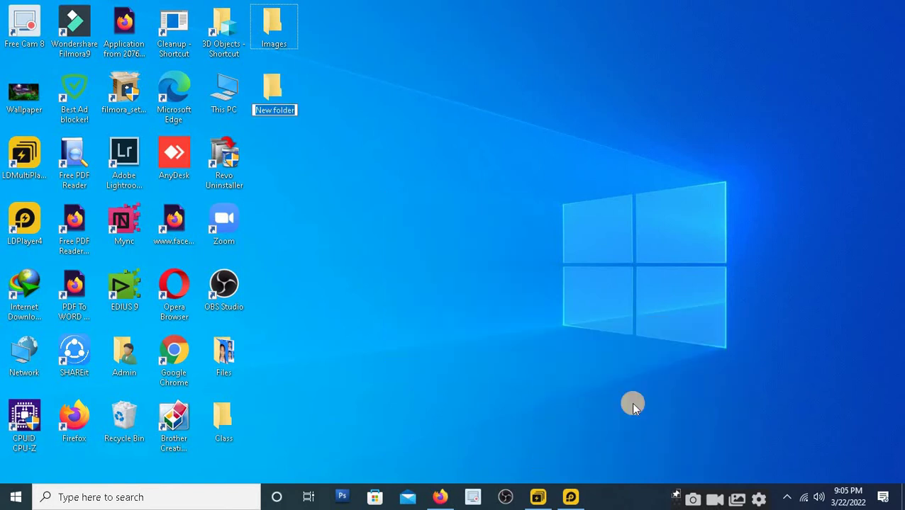
{"action": "type", "text": "Vi"}
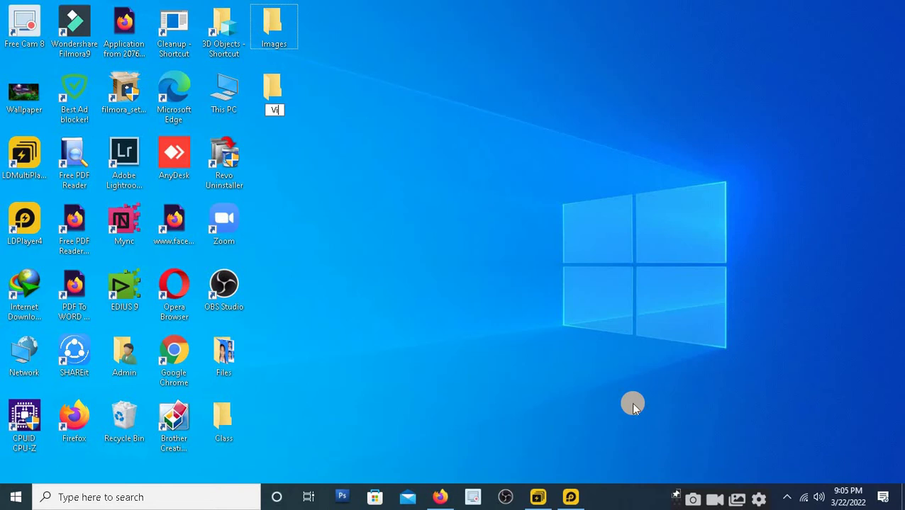
{"action": "type", "text": "deos"}
{"action": "key", "text": "Return"}
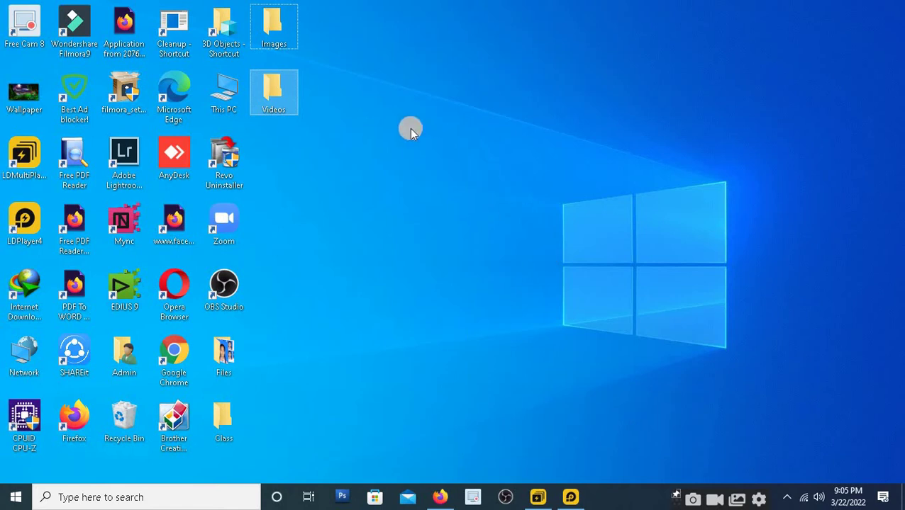
{"action": "left_click", "coordinate": [282, 93]}
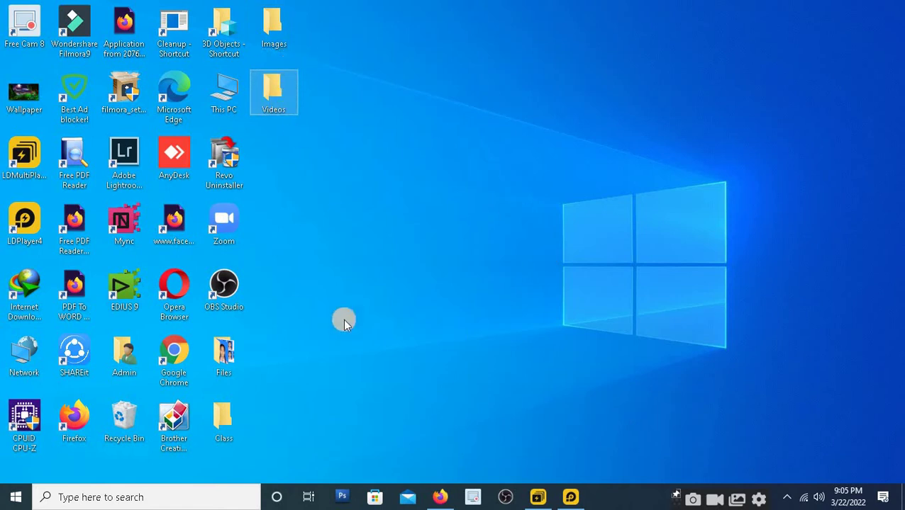
{"action": "left_click", "coordinate": [237, 424]}
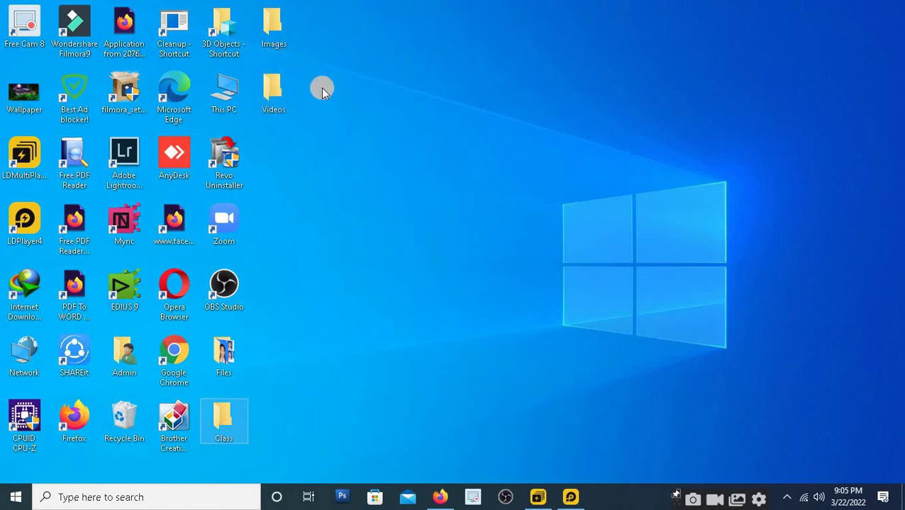
{"action": "left_click", "coordinate": [266, 46]}
{"action": "key", "text": "shift+Down"}
{"action": "key", "text": "Down"}
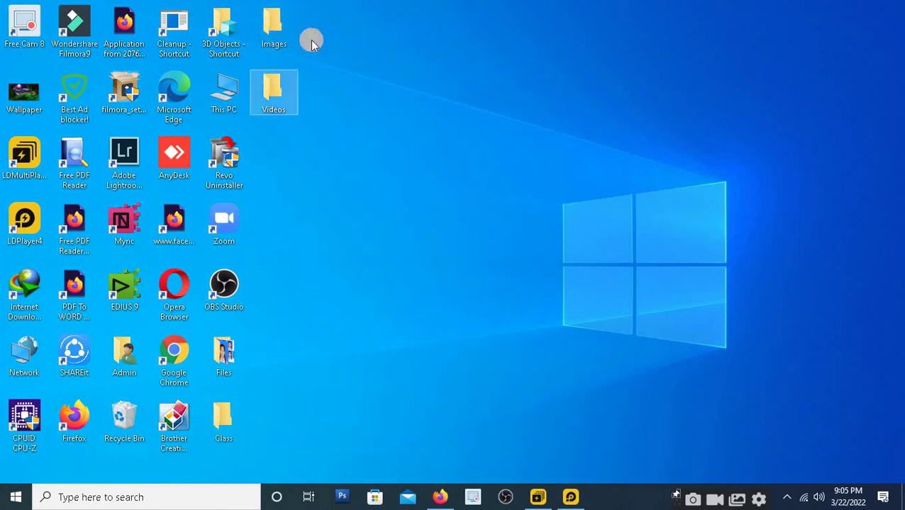
{"action": "left_click", "coordinate": [306, 83]}
{"action": "key", "text": "Up"}
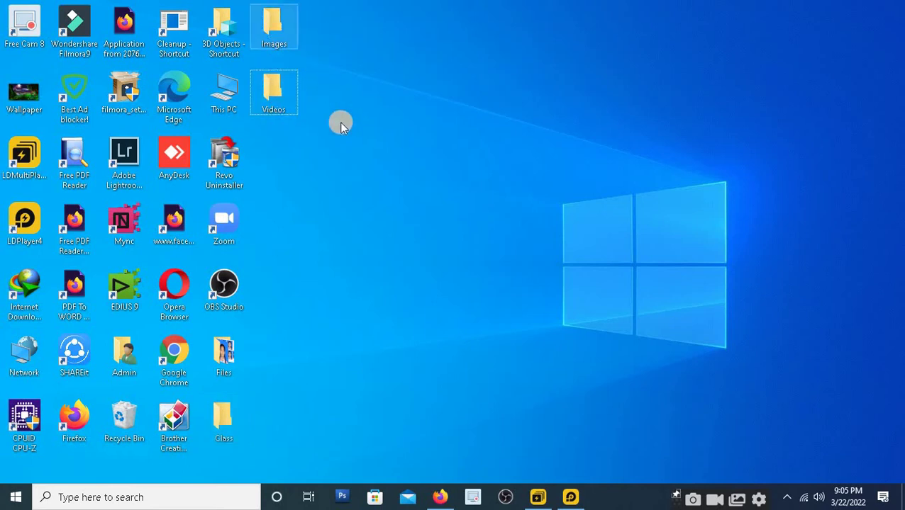
{"action": "left_click", "coordinate": [281, 258]}
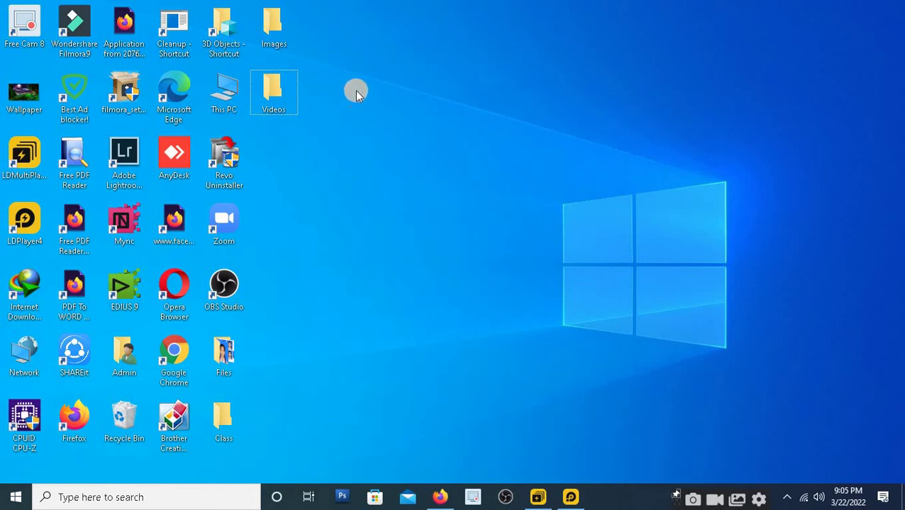
{"action": "right_click", "coordinate": [272, 36]}
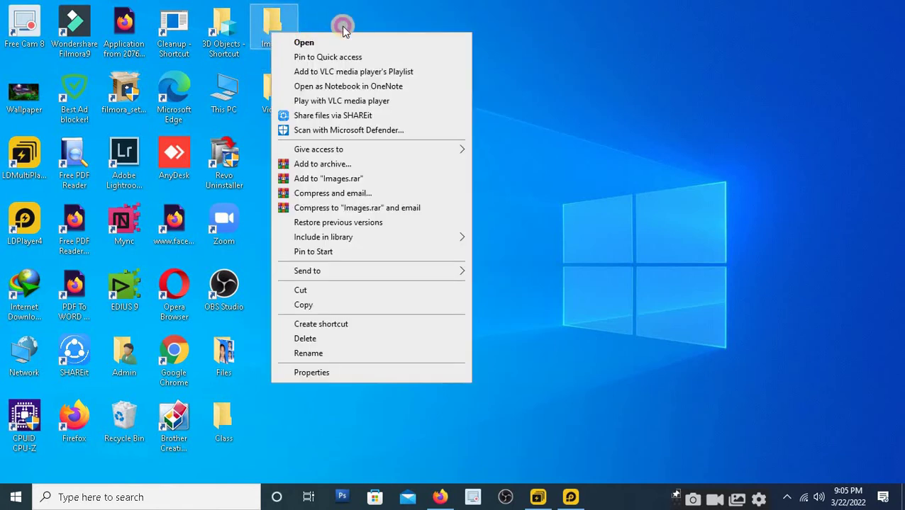
{"action": "left_click", "coordinate": [293, 152]}
{"action": "left_click", "coordinate": [294, 152]}
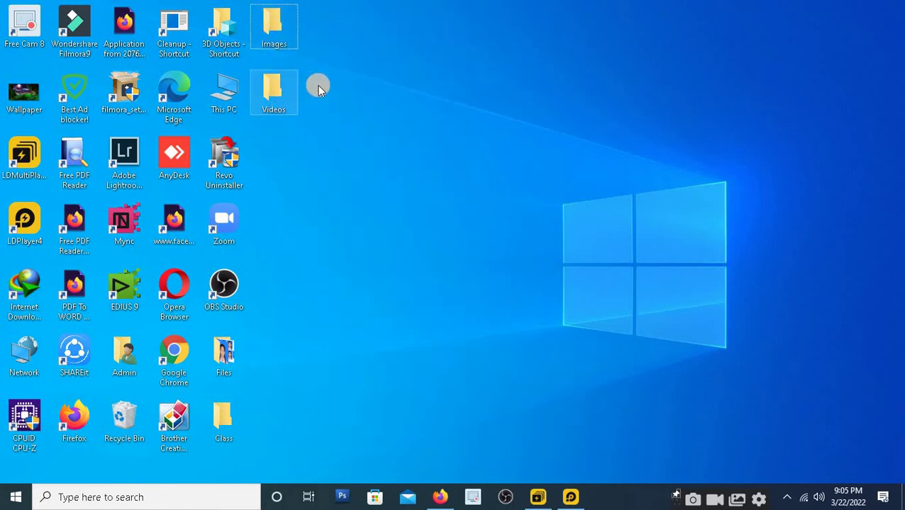
- Delete the Videos folder and the Images folder from the desktop, one after the other
{"action": "left_click", "coordinate": [274, 96]}
{"action": "right_click", "coordinate": [274, 96]}
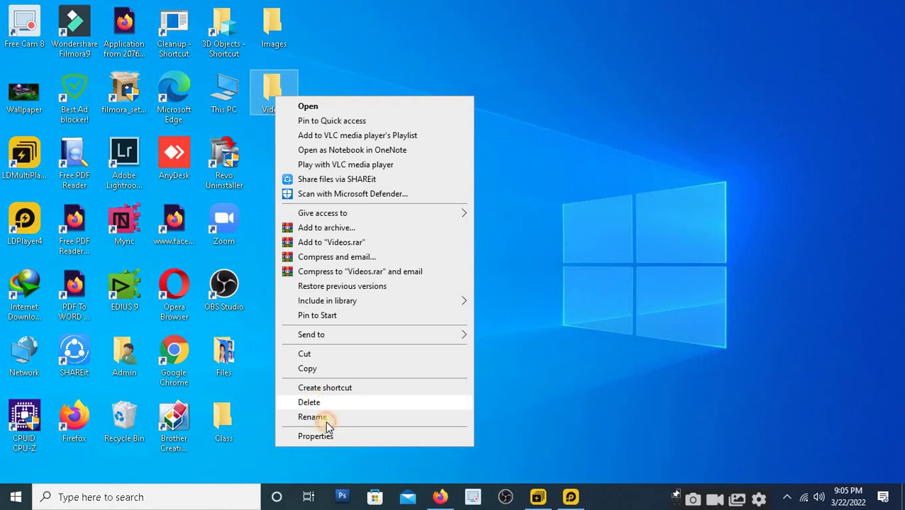
{"action": "left_click", "coordinate": [324, 411]}
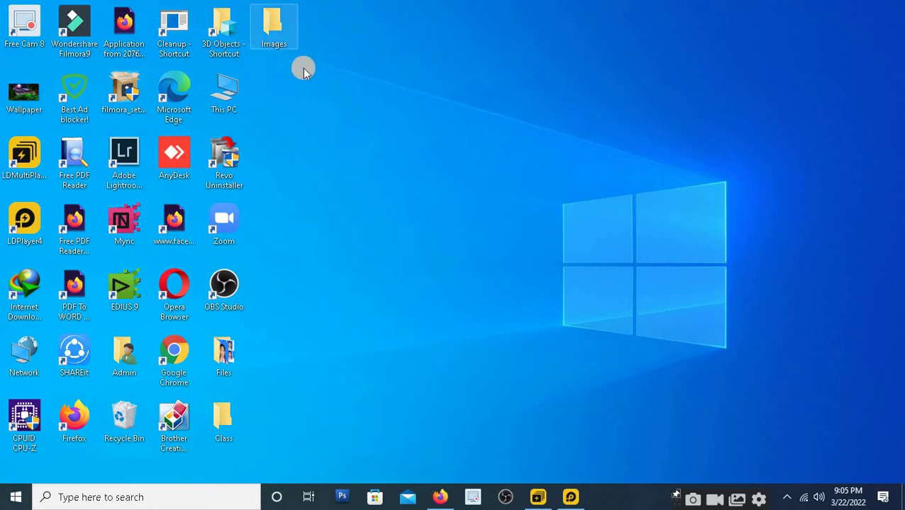
{"action": "right_click", "coordinate": [272, 25]}
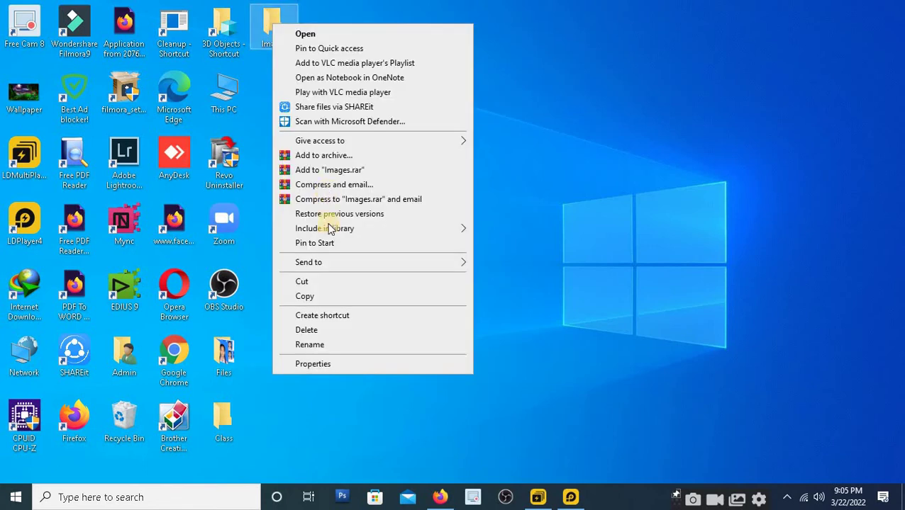
{"action": "left_click", "coordinate": [311, 330]}
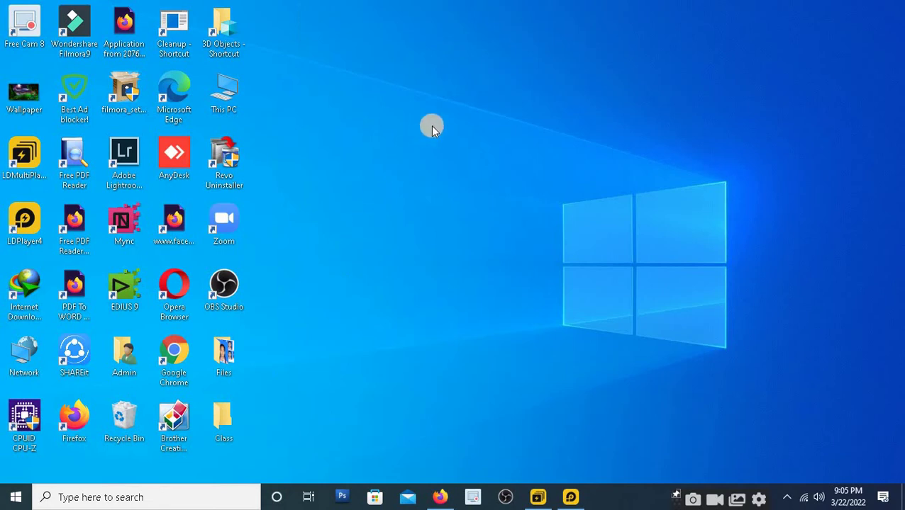
- Open the Recycle Bin and check its contents for the deleted Images and Videos folders
{"action": "left_click", "coordinate": [120, 426]}
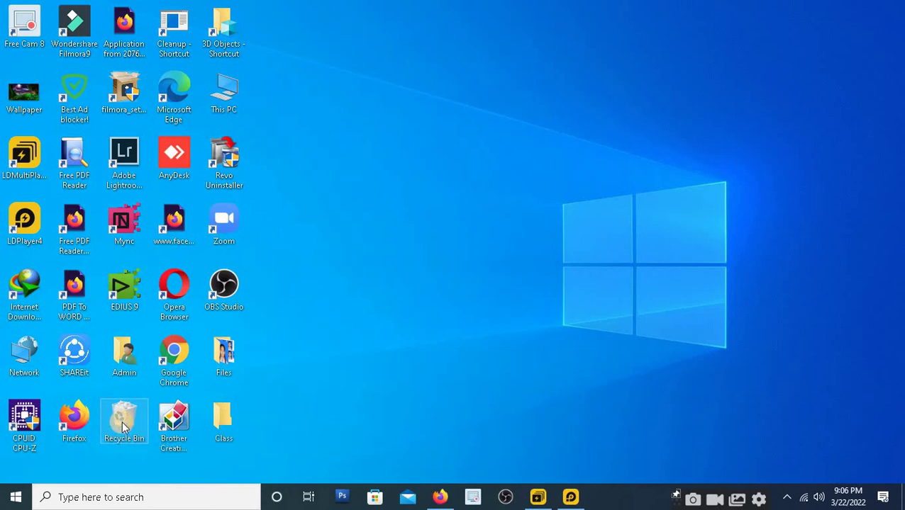
{"action": "double_click", "coordinate": [123, 424]}
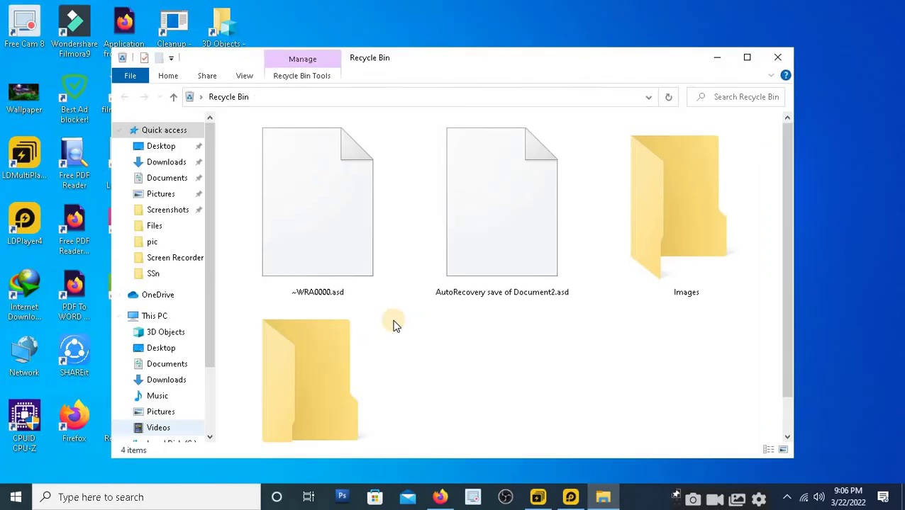
{"action": "scroll", "coordinate": [604, 313], "scroll_direction": "down", "scroll_amount": 1}
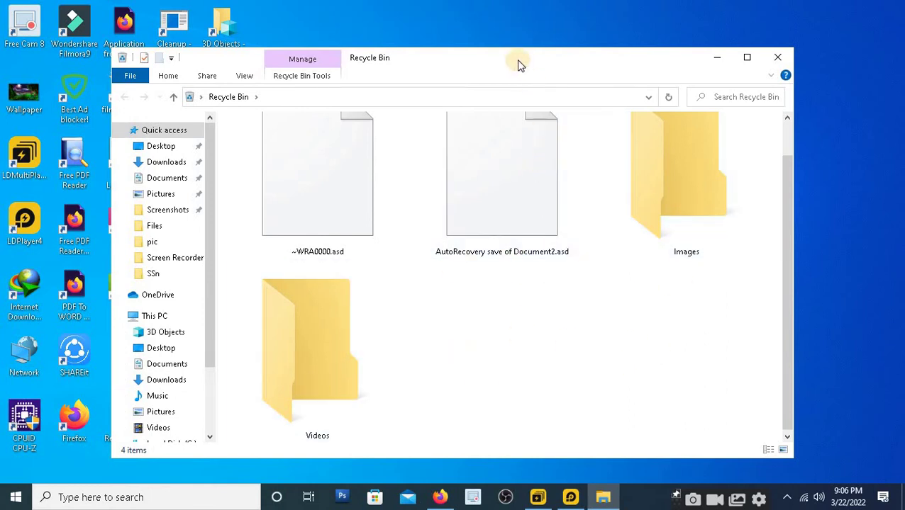
{"action": "left_click_drag", "start_coordinate": [737, 63], "coordinate": [904, 64]}
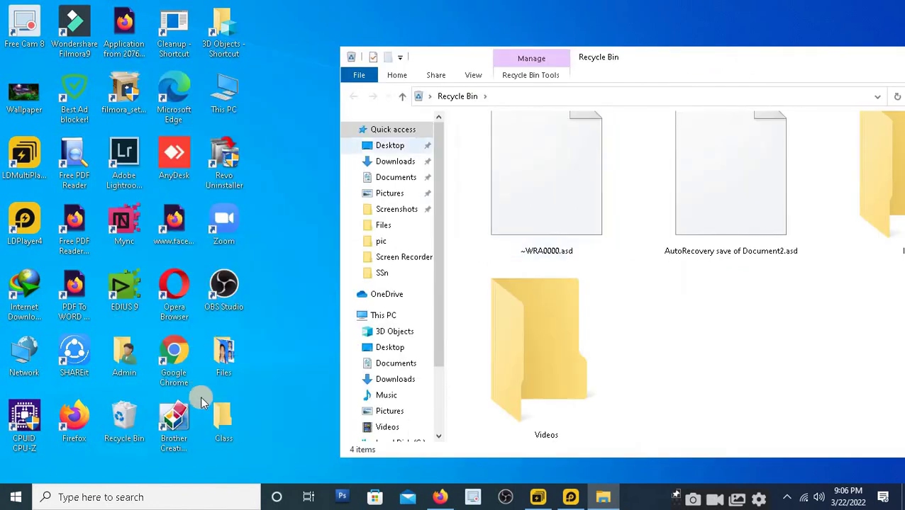
{"action": "left_click", "coordinate": [223, 422]}
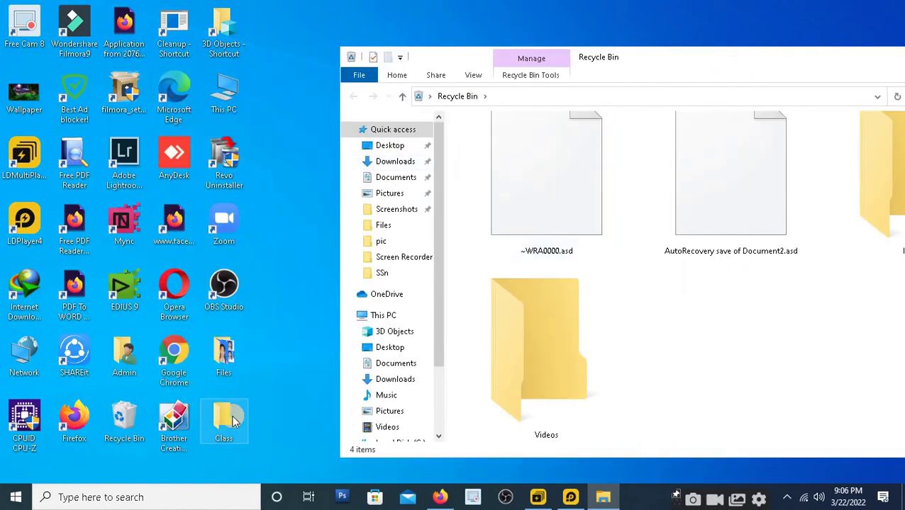
{"action": "left_click", "coordinate": [284, 39]}
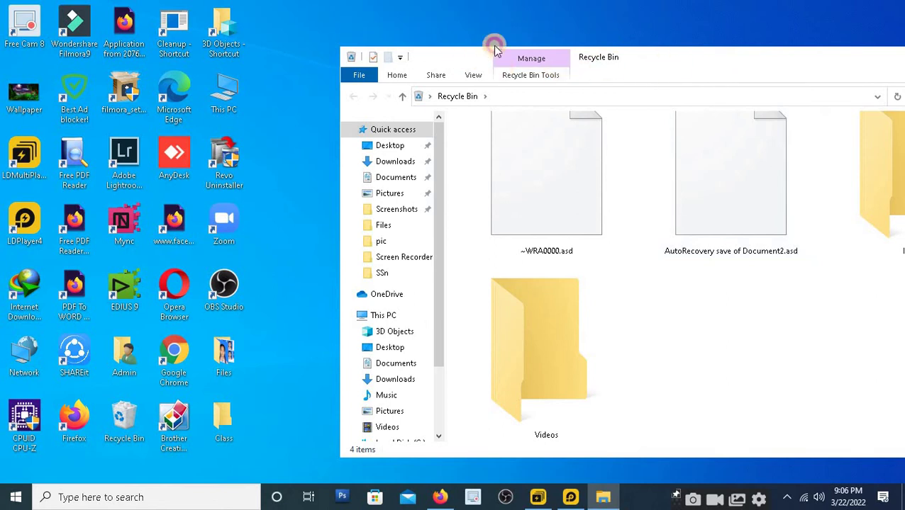
{"action": "left_click_drag", "start_coordinate": [494, 49], "coordinate": [329, 27]}
{"action": "left_click", "coordinate": [741, 152]}
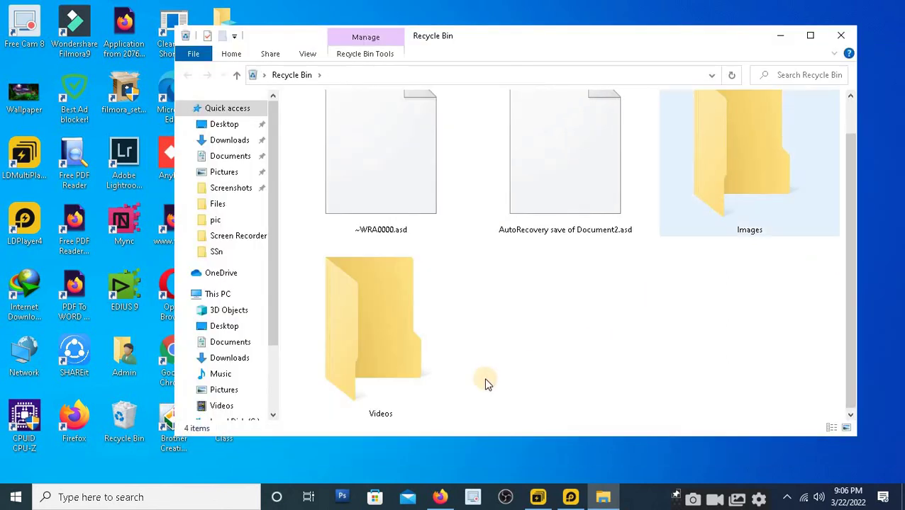
{"action": "left_click", "coordinate": [358, 361]}
{"action": "left_click", "coordinate": [753, 186]}
{"action": "left_click_drag", "start_coordinate": [567, 56], "coordinate": [620, 89]}
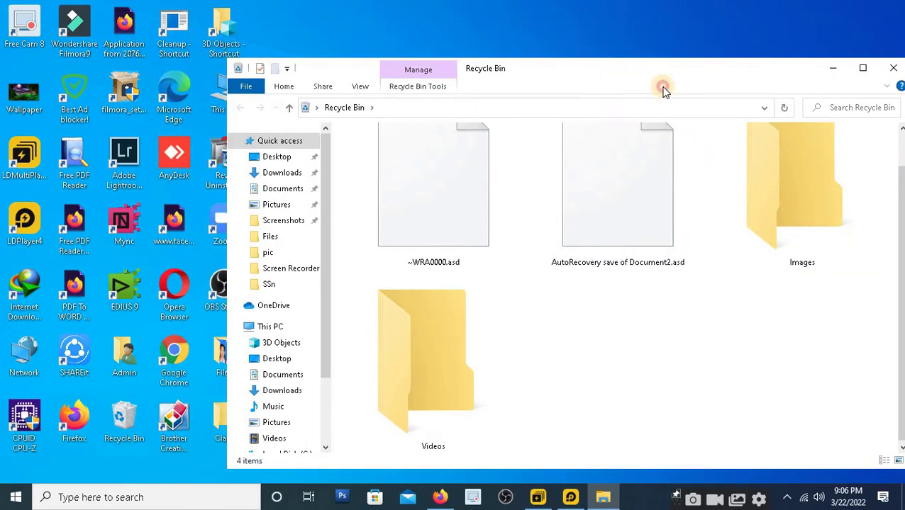
{"action": "left_click_drag", "start_coordinate": [684, 75], "coordinate": [709, 69]}
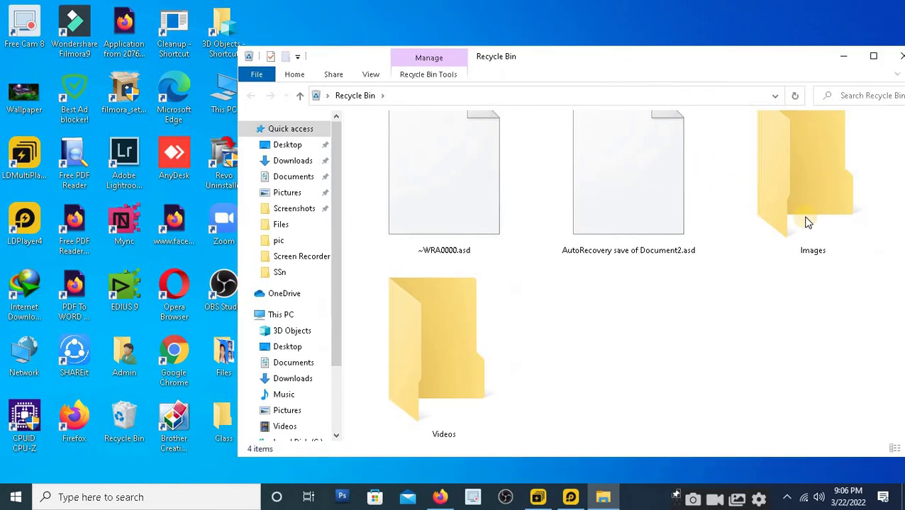
- Restore the deleted Images and Videos folders to the desktop and close the Recycle Bin
{"action": "right_click", "coordinate": [794, 162]}
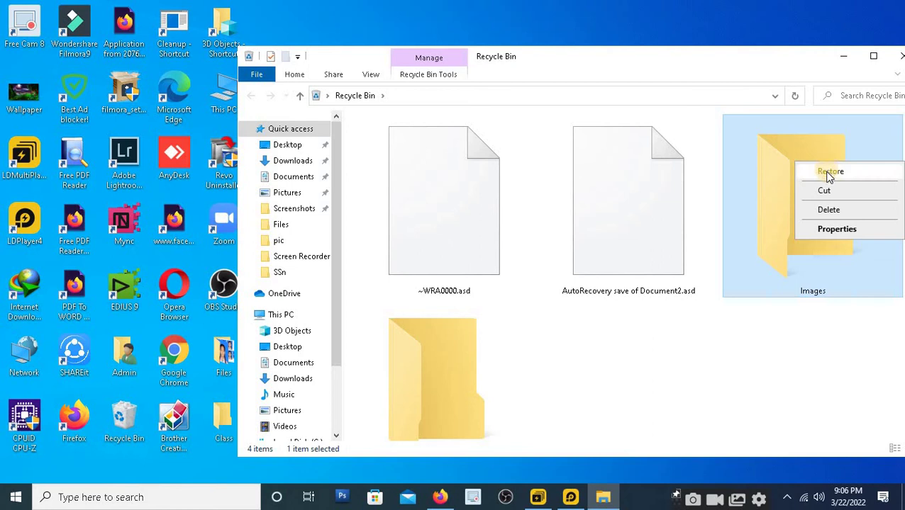
{"action": "left_click", "coordinate": [834, 173]}
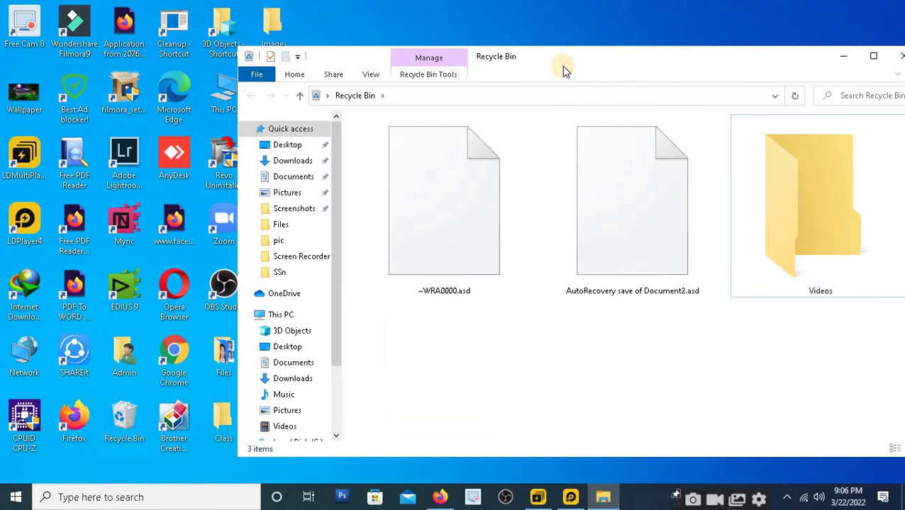
{"action": "left_click_drag", "start_coordinate": [565, 71], "coordinate": [723, 89]}
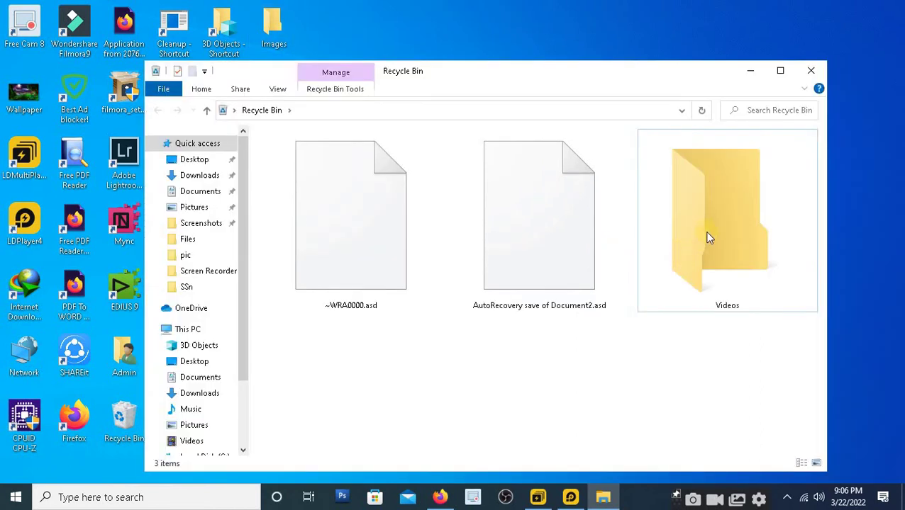
{"action": "right_click", "coordinate": [701, 304]}
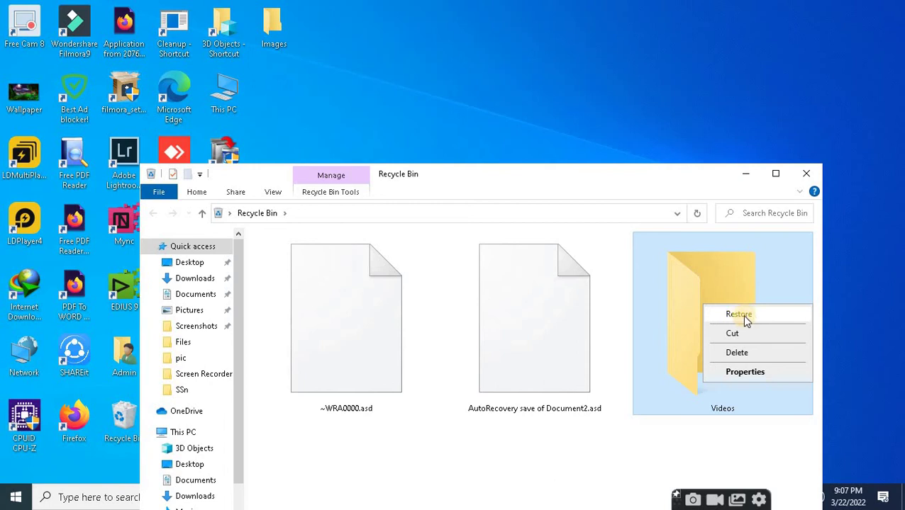
{"action": "left_click", "coordinate": [741, 314]}
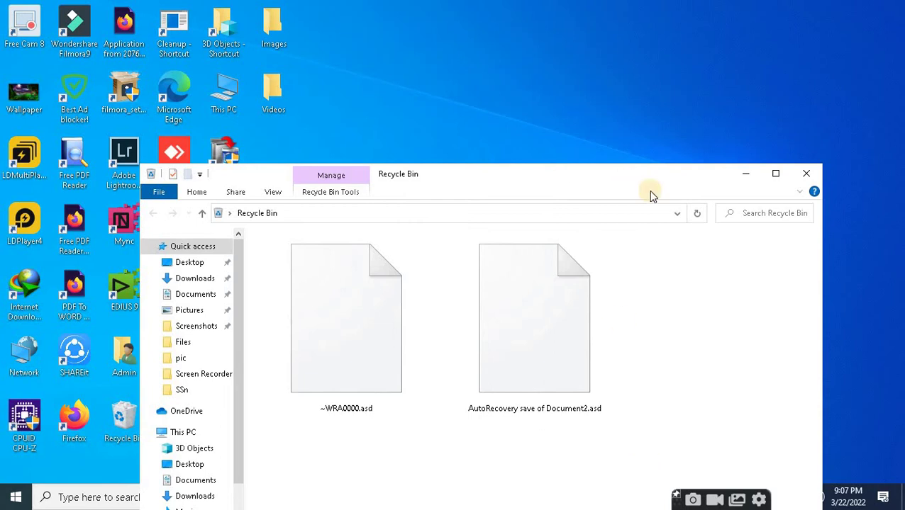
{"action": "left_click", "coordinate": [806, 178]}
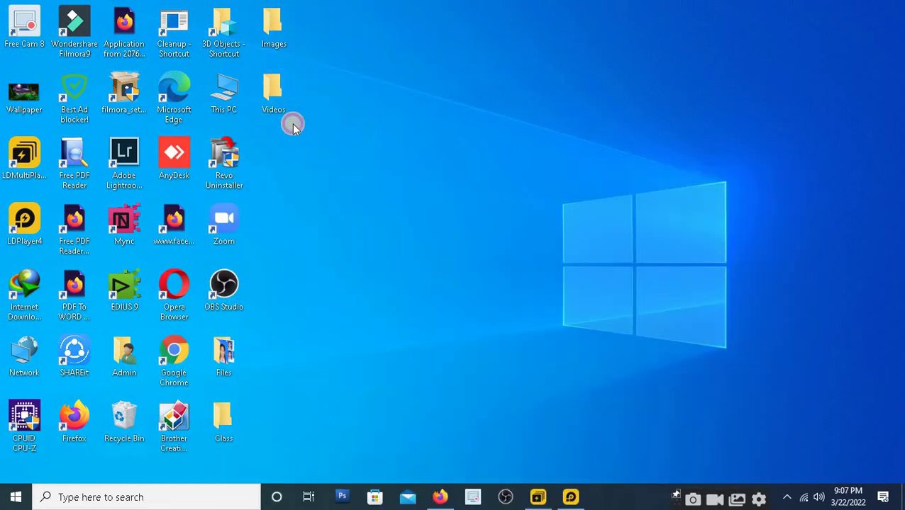
{"action": "left_click_drag", "start_coordinate": [282, 134], "coordinate": [283, 136]}
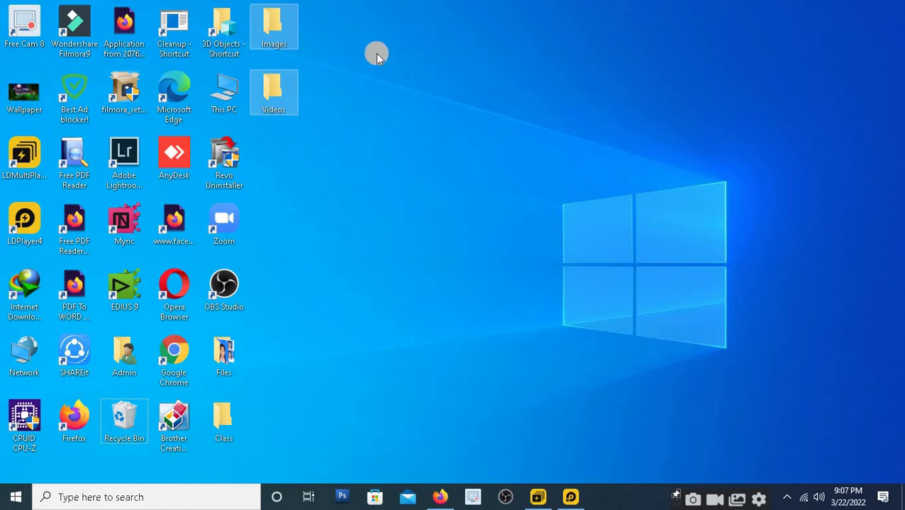
{"action": "left_click", "coordinate": [303, 125]}
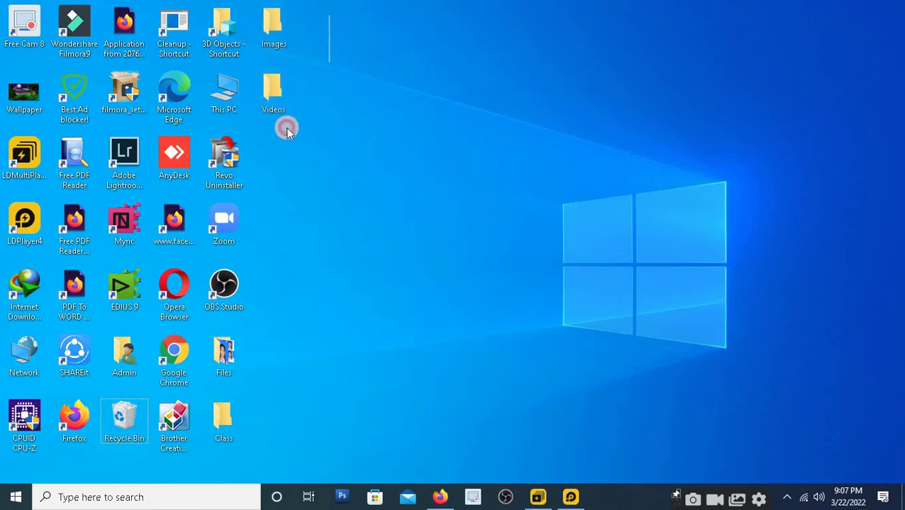
{"action": "left_click_drag", "start_coordinate": [287, 129], "coordinate": [320, 38]}
{"action": "left_click_drag", "start_coordinate": [374, 128], "coordinate": [284, 34]}
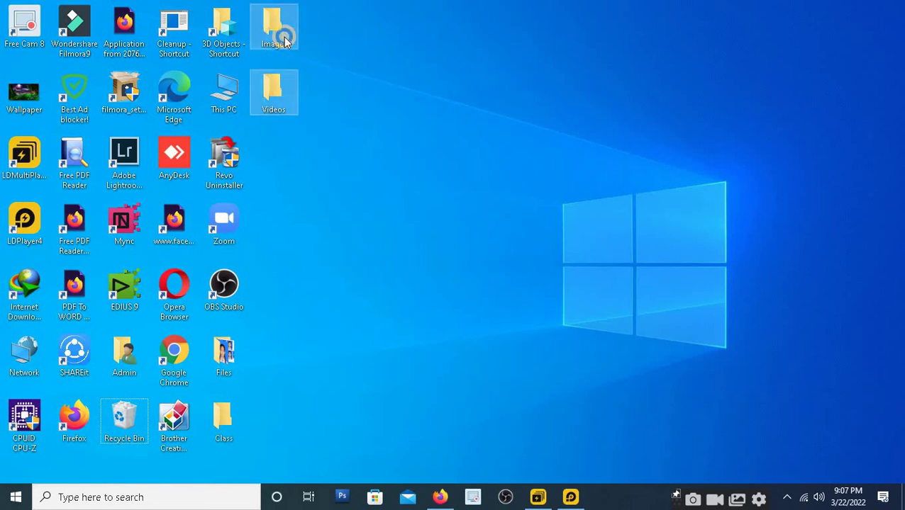
{"action": "key", "text": "shift+F10"}
{"action": "left_click", "coordinate": [324, 29]}
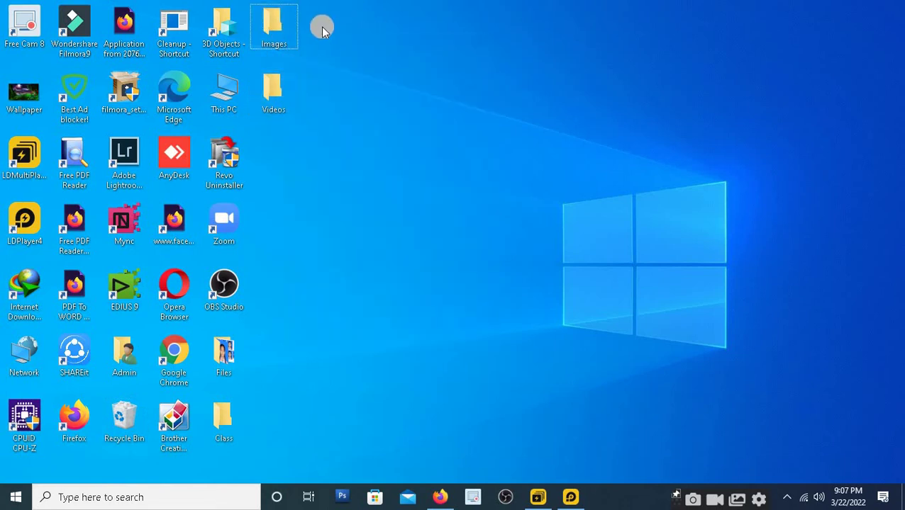
{"action": "left_click", "coordinate": [308, 64]}
{"action": "mouse_move", "coordinate": [287, 121]}
{"action": "left_mouse_down"}
{"action": "mouse_move", "coordinate": [281, 128]}
{"action": "mouse_move", "coordinate": [284, 117]}
{"action": "left_mouse_up"}
{"action": "left_click", "coordinate": [318, 20]}
- Select the Images and Videos folders on the desktop together and delete both at once
{"action": "left_click_drag", "start_coordinate": [303, 96], "coordinate": [282, 25]}
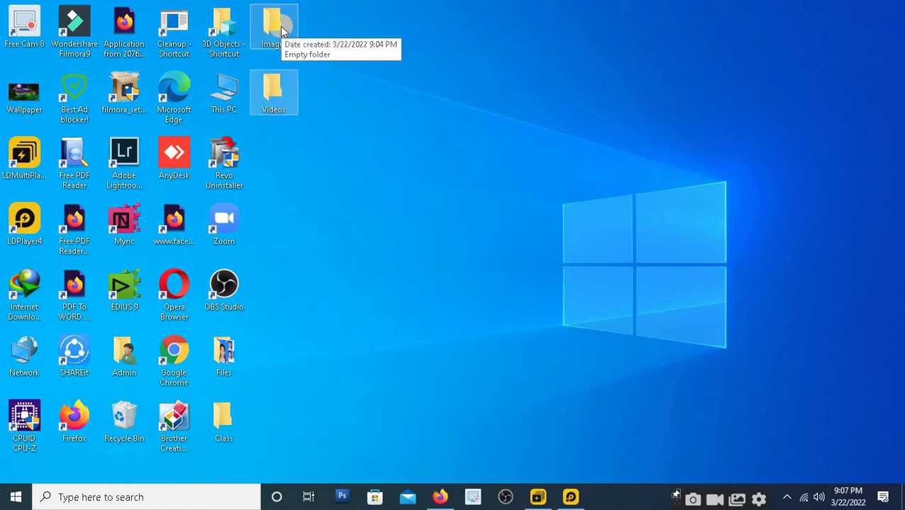
{"action": "right_click", "coordinate": [281, 27]}
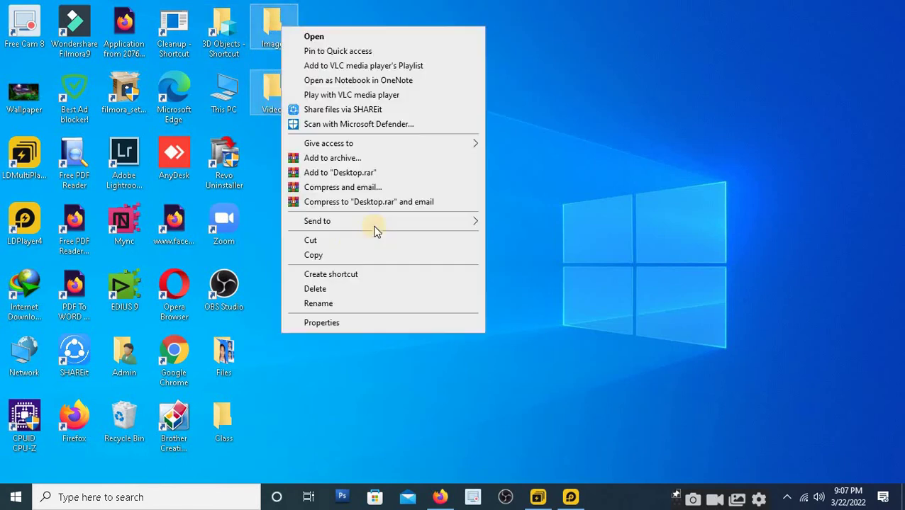
{"action": "left_click", "coordinate": [321, 289]}
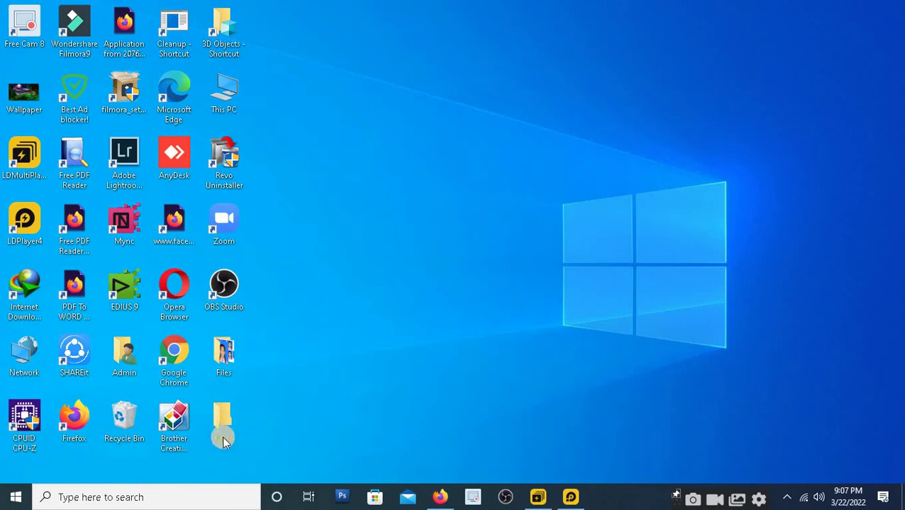
- Open the Recycle Bin, permanently delete all the items in it, including the Images folder, and close the window
{"action": "double_click", "coordinate": [130, 430]}
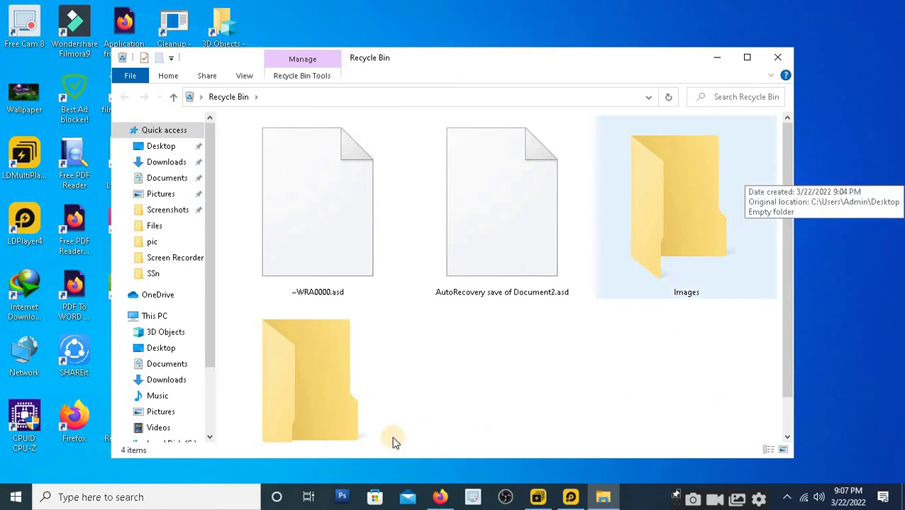
{"action": "left_click_drag", "start_coordinate": [748, 422], "coordinate": [479, 339]}
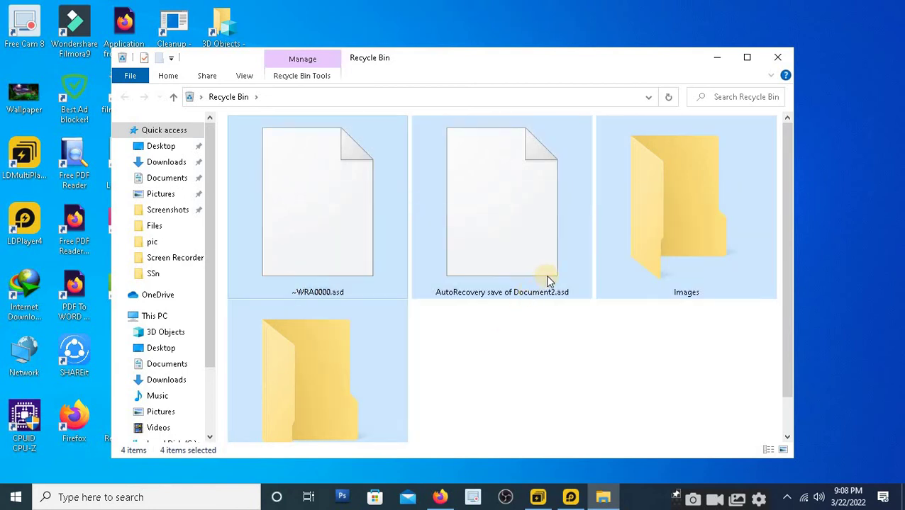
{"action": "right_click", "coordinate": [671, 202]}
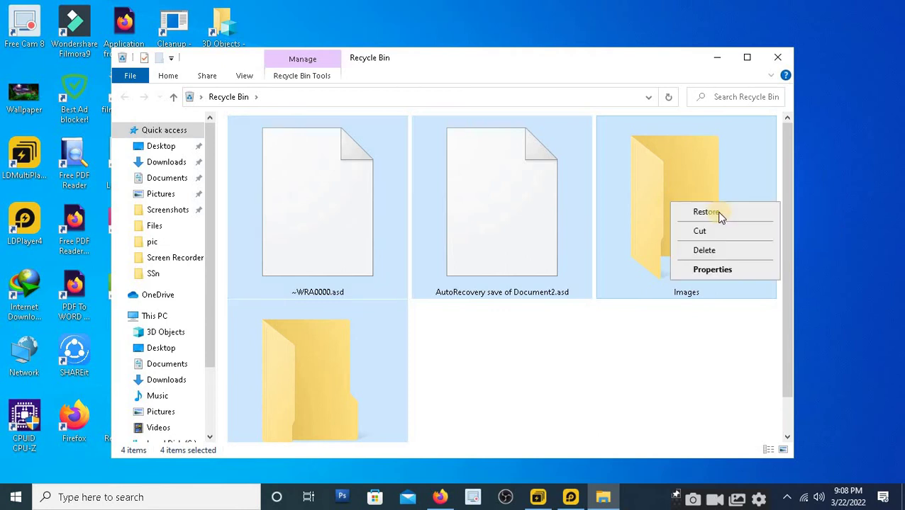
{"action": "left_click", "coordinate": [704, 250]}
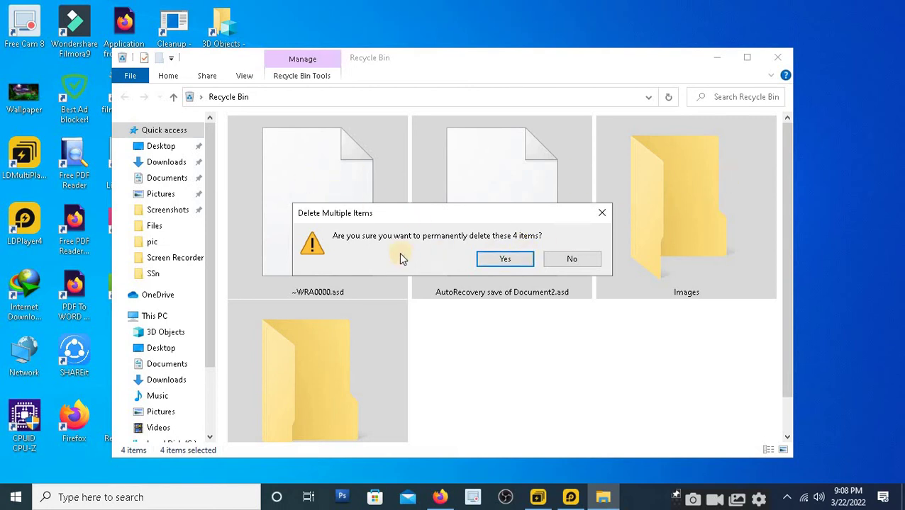
{"action": "left_click", "coordinate": [503, 260]}
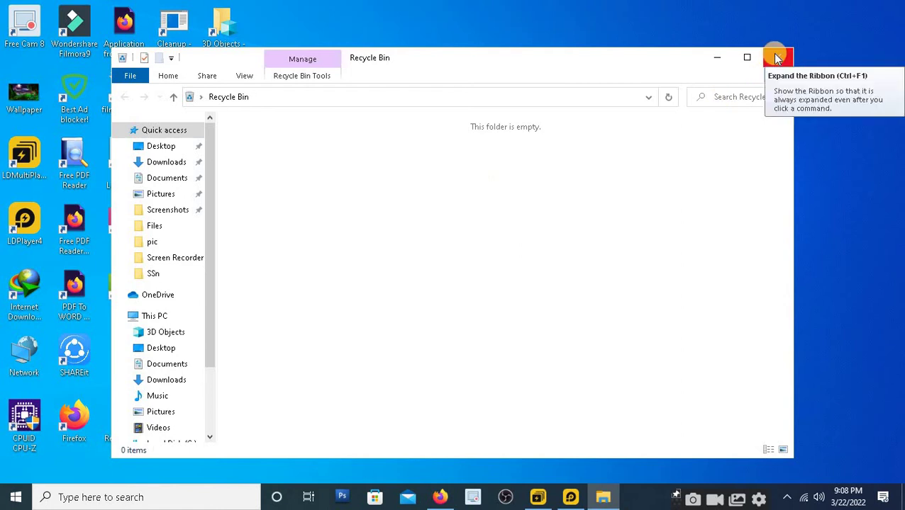
{"action": "key", "text": "alt+F4"}
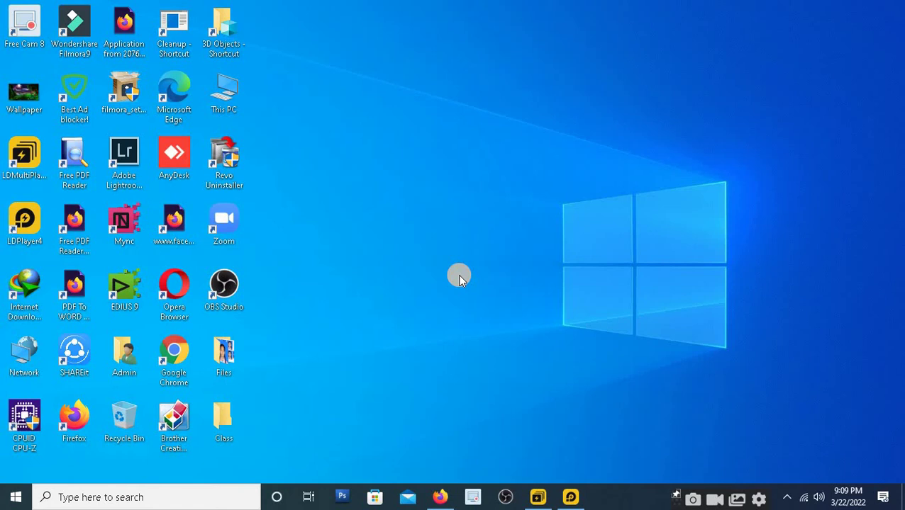
- Launch Calculator with the Run command calc and move its window clear of the desktop icons
{"action": "key", "text": "super+r"}
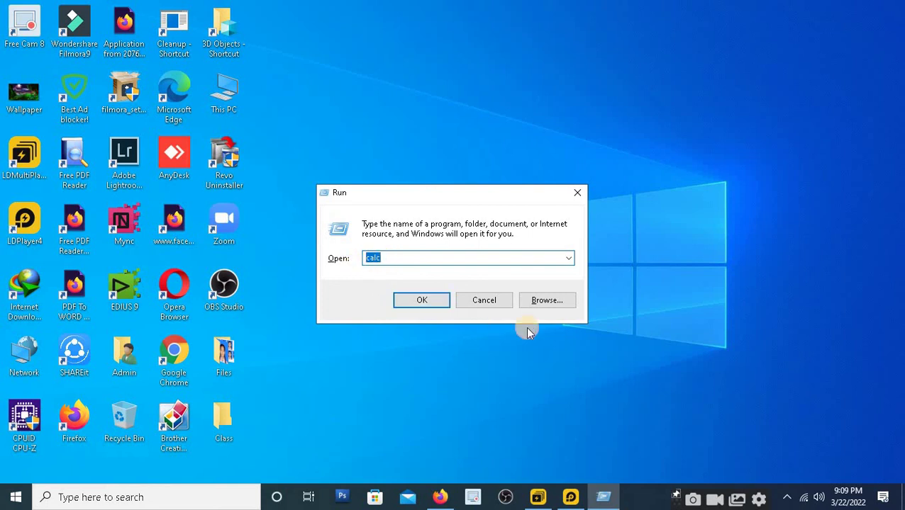
{"action": "type", "text": "calc"}
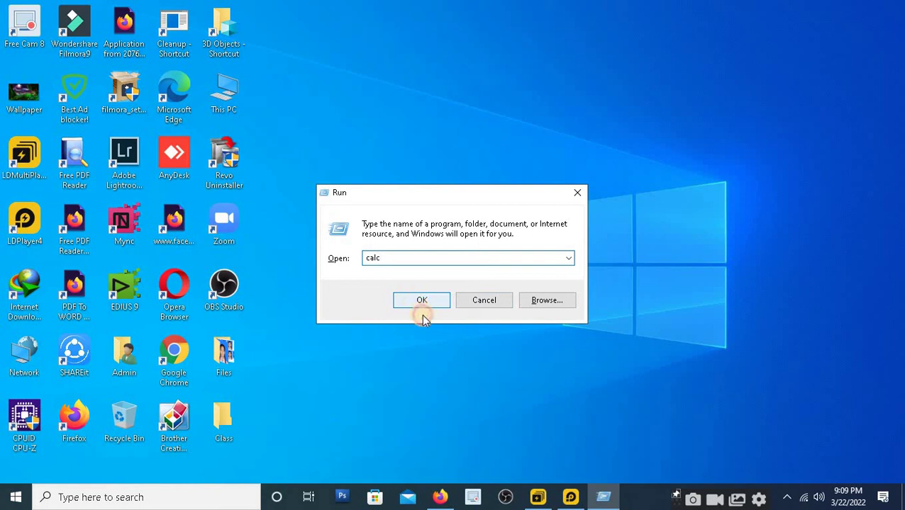
{"action": "left_click", "coordinate": [397, 307]}
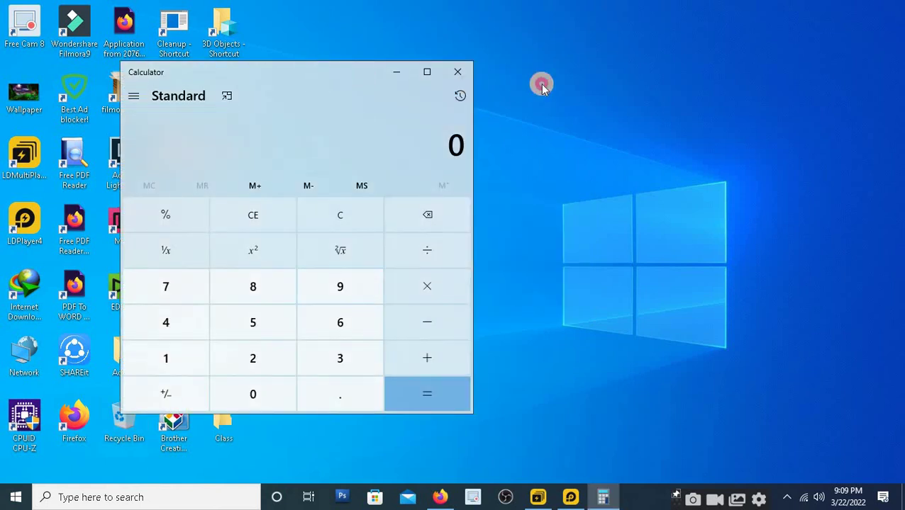
{"action": "left_click_drag", "start_coordinate": [309, 71], "coordinate": [537, 75]}
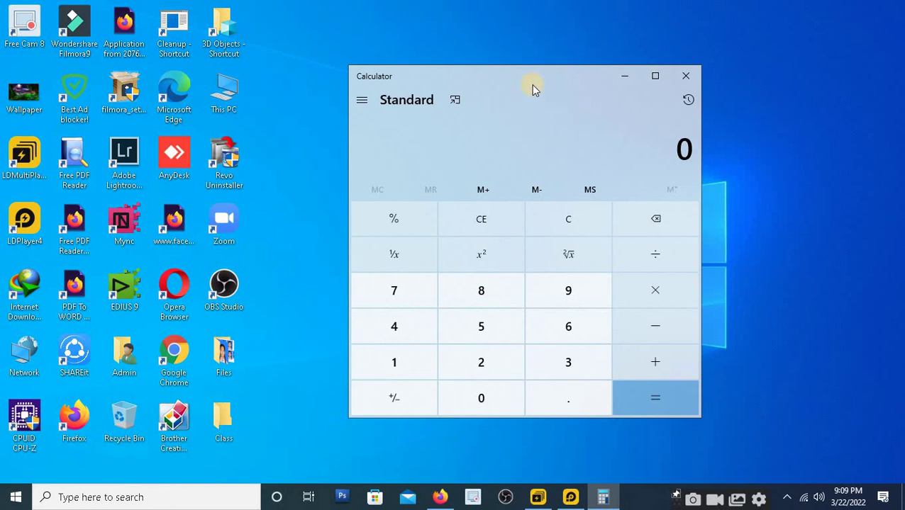
{"action": "left_click_drag", "start_coordinate": [542, 84], "coordinate": [539, 73]}
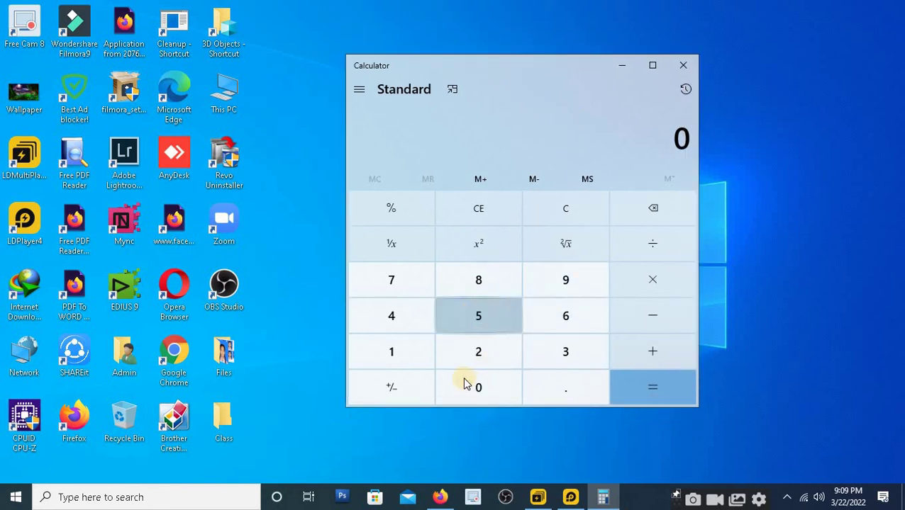
- Calculate 5 + 6 in the Standard calculator
{"action": "left_click", "coordinate": [483, 320]}
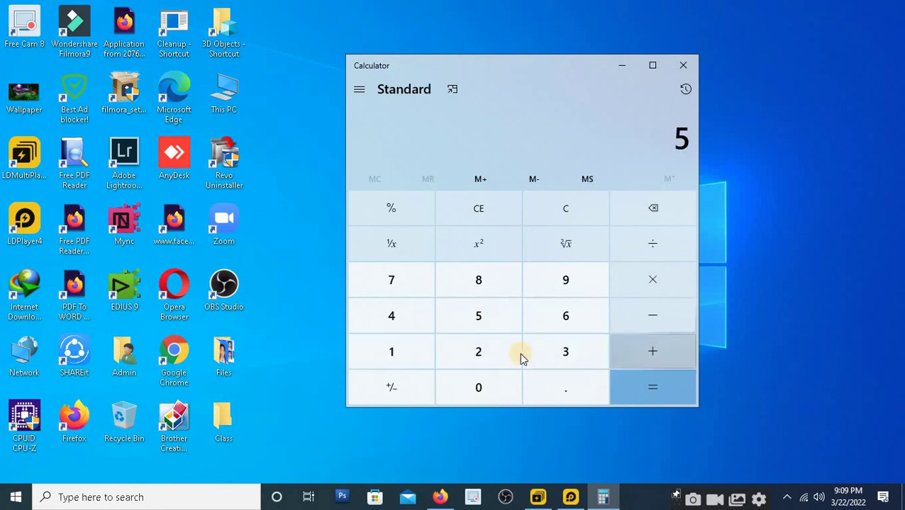
{"action": "key", "text": "plus"}
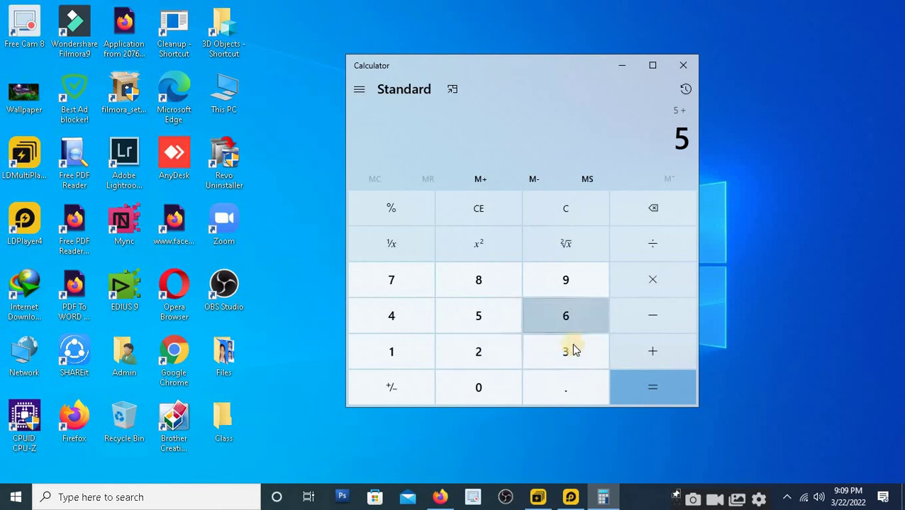
{"action": "left_click", "coordinate": [565, 322]}
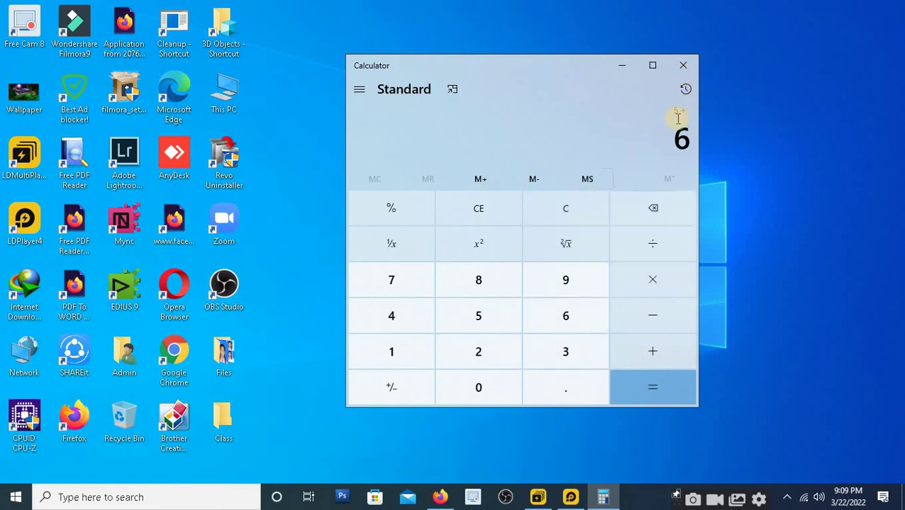
{"action": "left_click", "coordinate": [656, 391]}
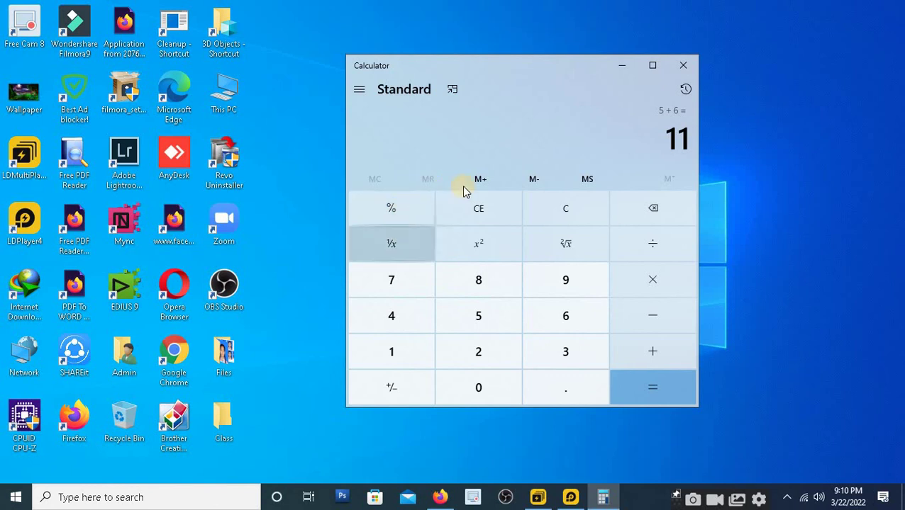
- Switch the calculator to Scientific mode and try the mod operator
{"action": "left_click", "coordinate": [360, 91]}
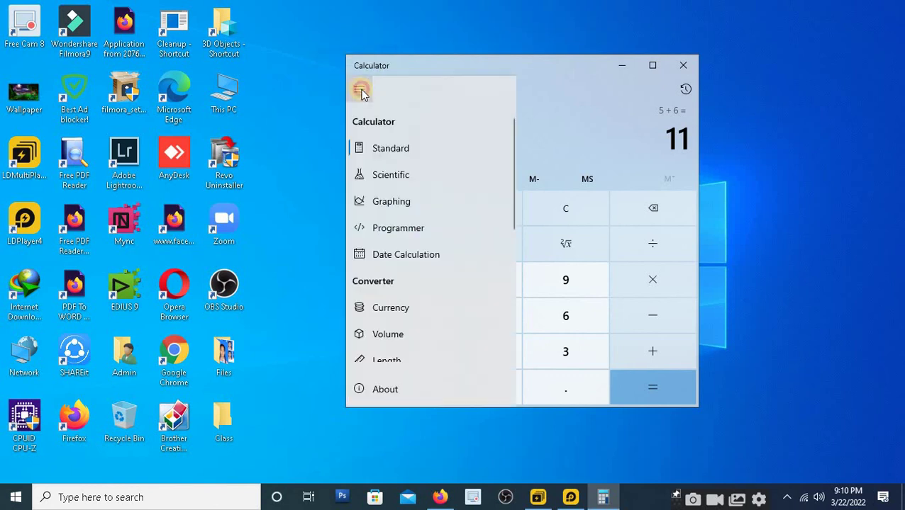
{"action": "left_click", "coordinate": [361, 92]}
{"action": "left_click", "coordinate": [365, 94]}
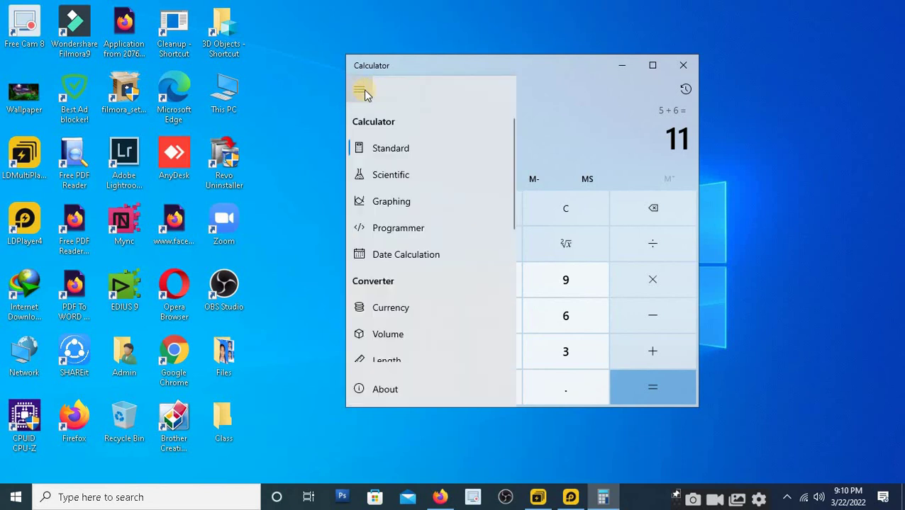
{"action": "left_click", "coordinate": [376, 178]}
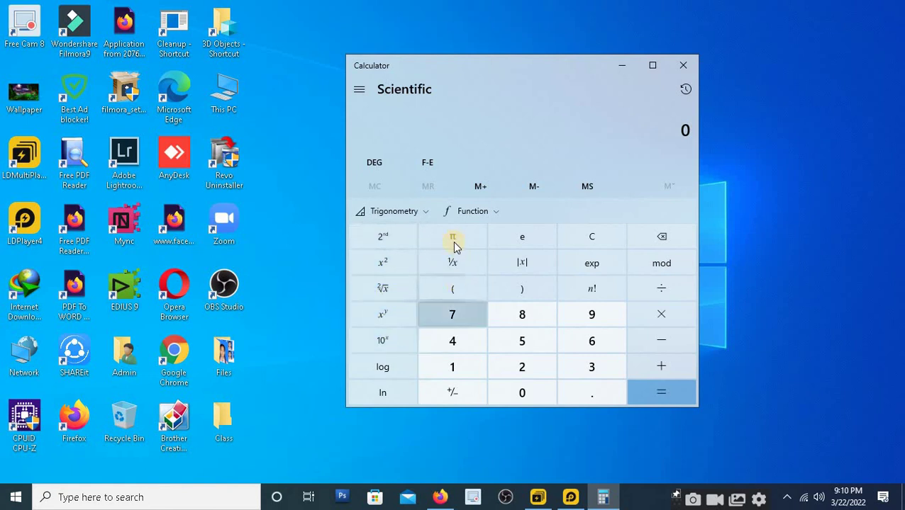
{"action": "left_click", "coordinate": [658, 265]}
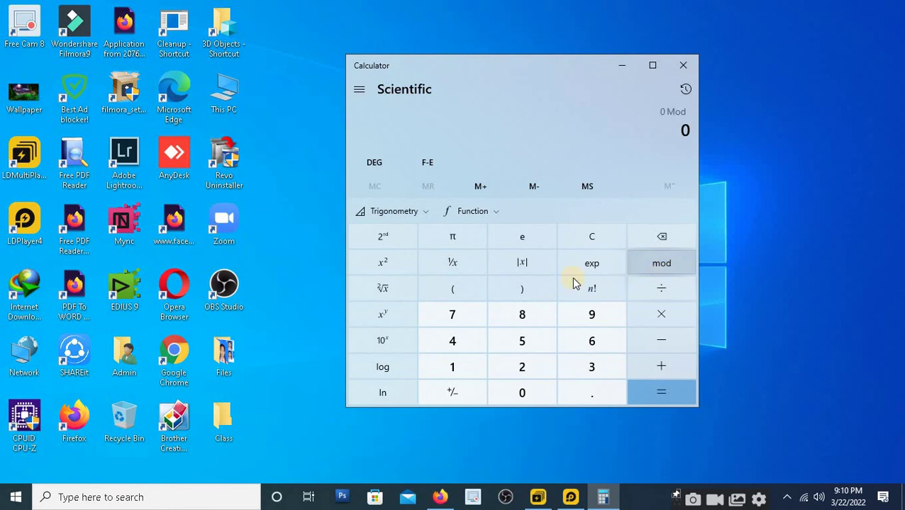
- View the Graphing and Programmer calculator modes and the Currency converter one after another
{"action": "left_click", "coordinate": [353, 97]}
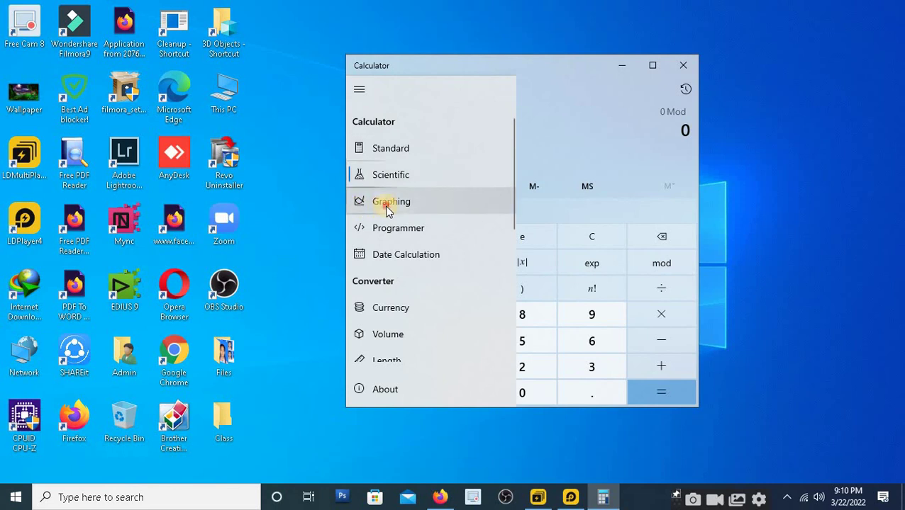
{"action": "left_click", "coordinate": [387, 204]}
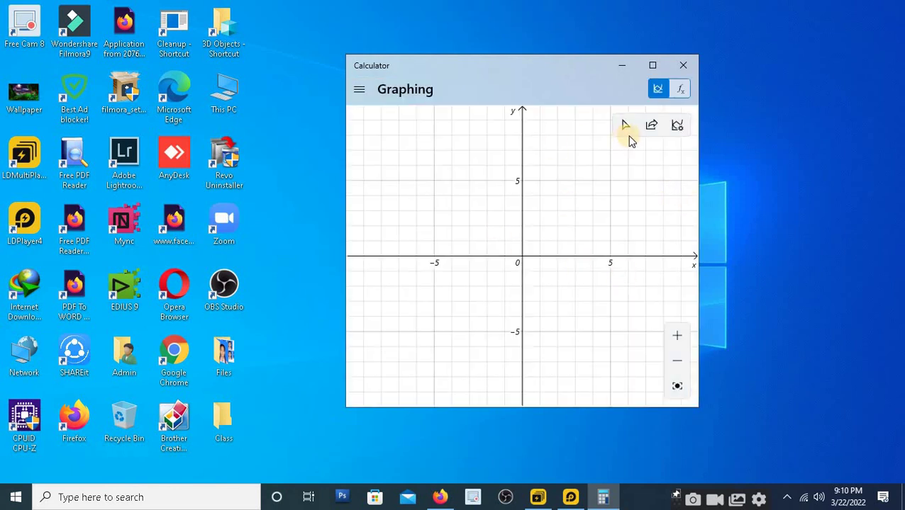
{"action": "left_click", "coordinate": [359, 92]}
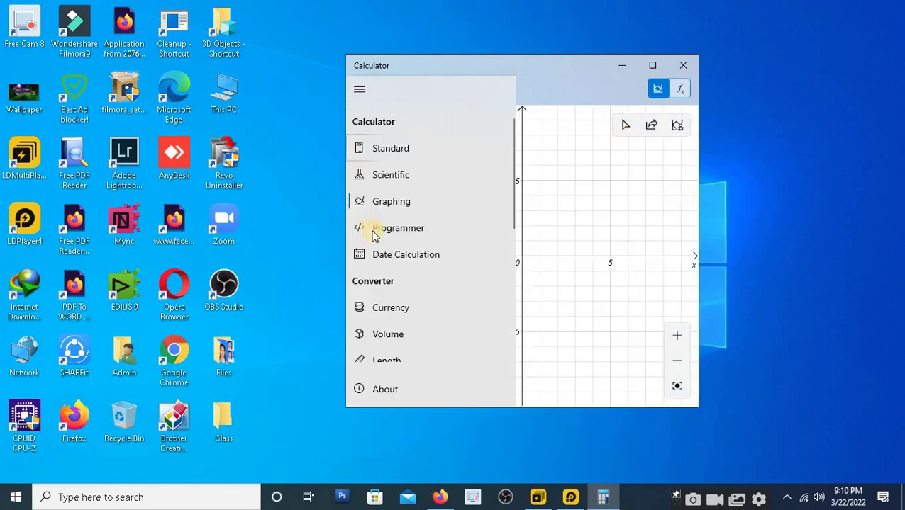
{"action": "left_click", "coordinate": [421, 232]}
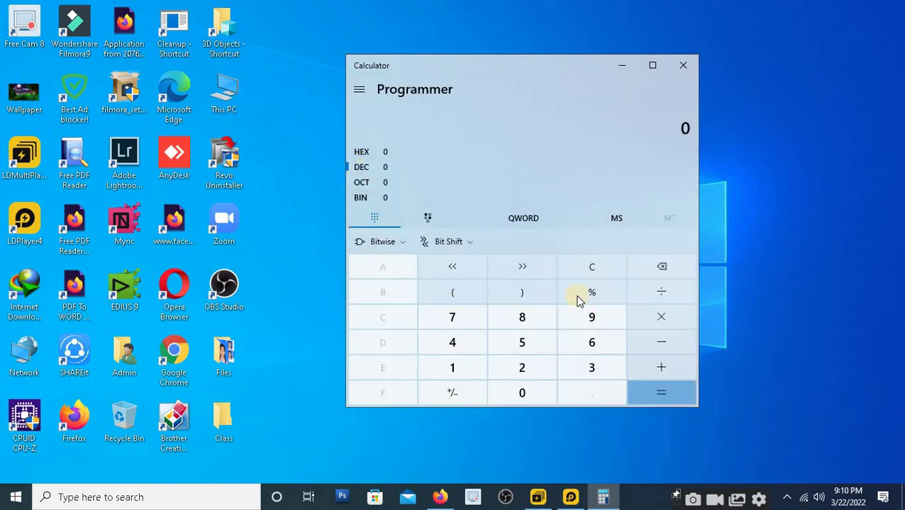
{"action": "left_click", "coordinate": [360, 91]}
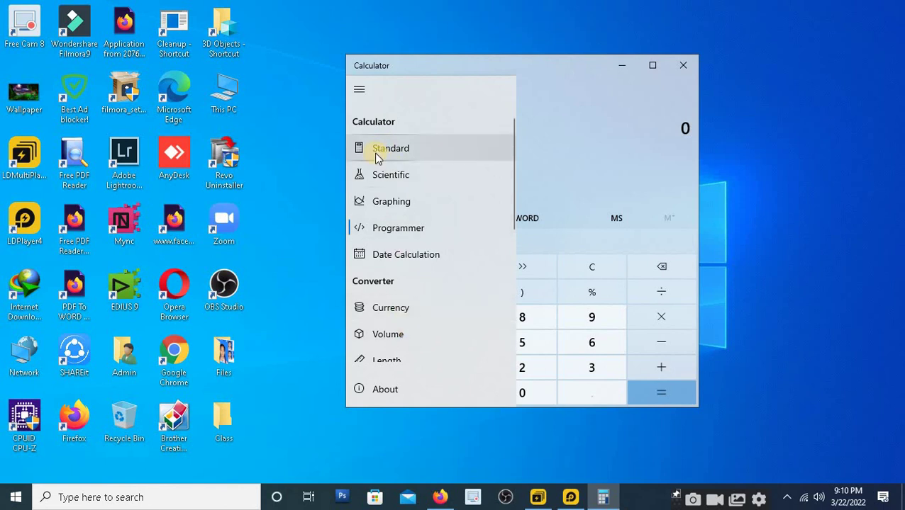
{"action": "left_click", "coordinate": [494, 298]}
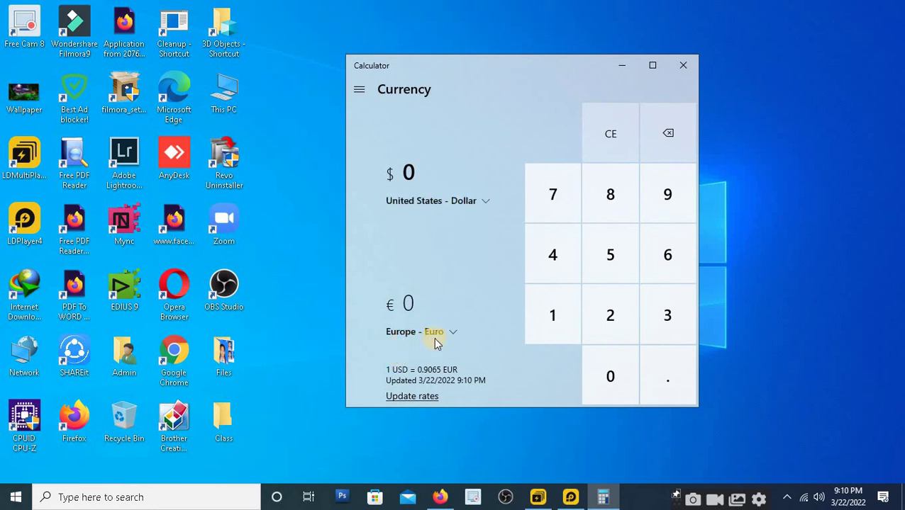
- Return the calculator to Standard mode, shift its window slightly and close it
{"action": "left_click", "coordinate": [359, 89]}
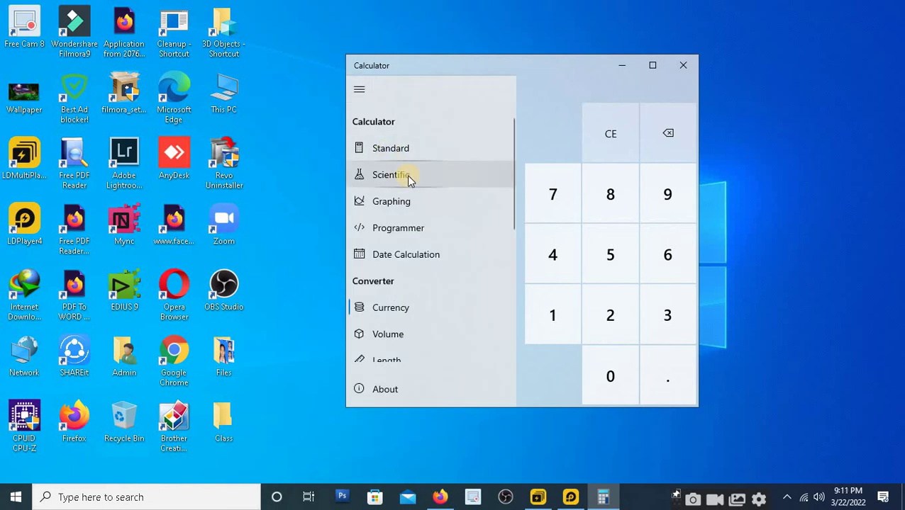
{"action": "left_click", "coordinate": [399, 153]}
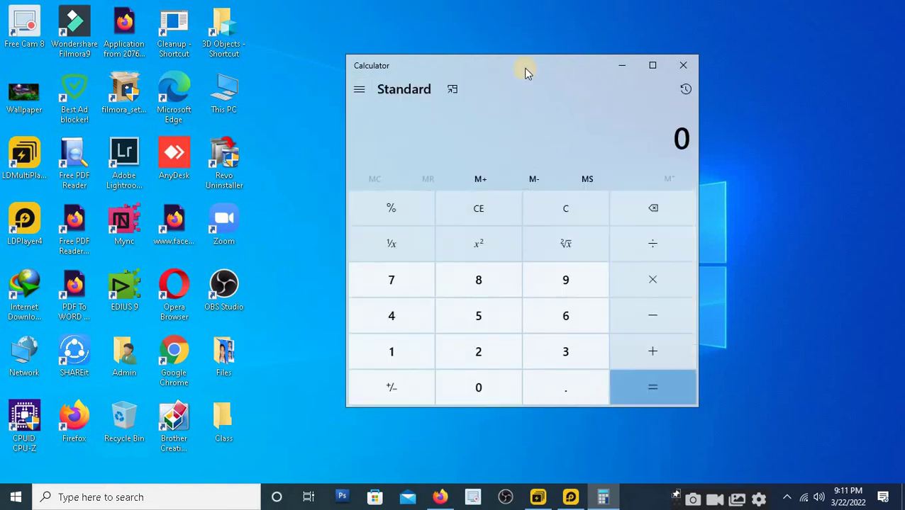
{"action": "left_click_drag", "start_coordinate": [503, 63], "coordinate": [484, 56]}
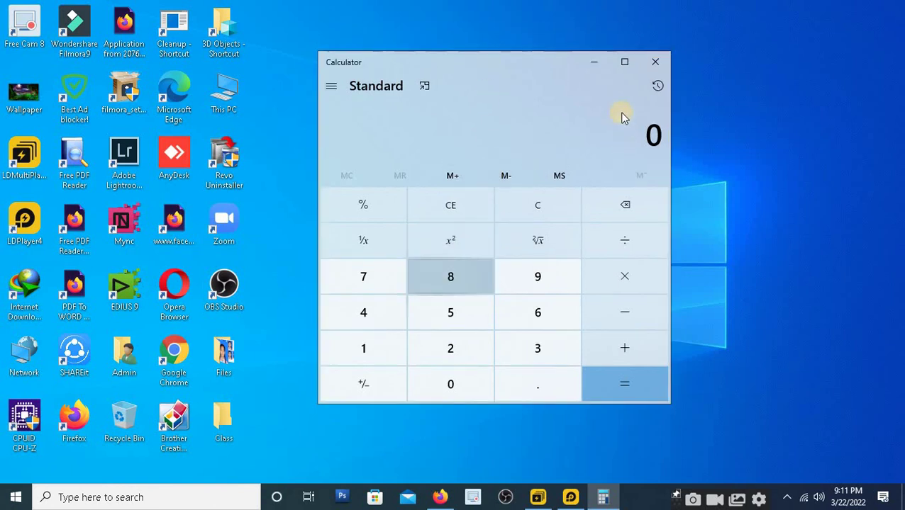
{"action": "left_click", "coordinate": [655, 67]}
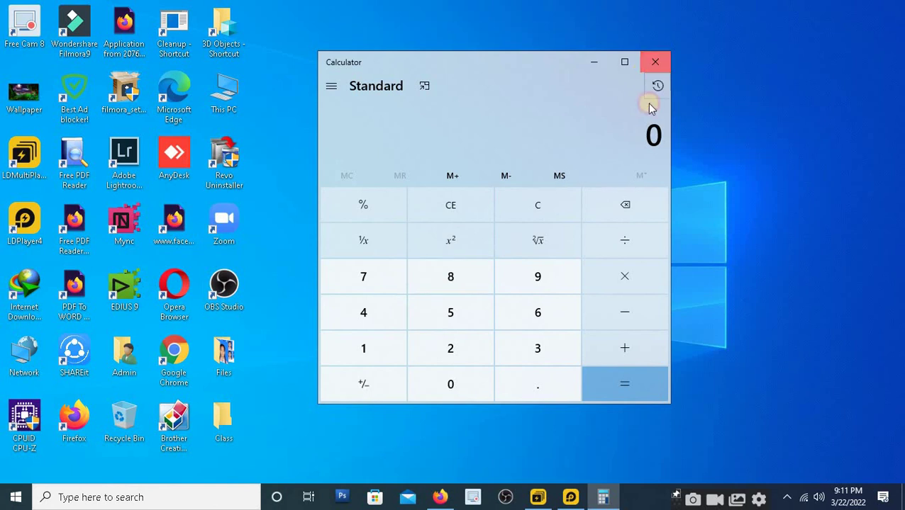